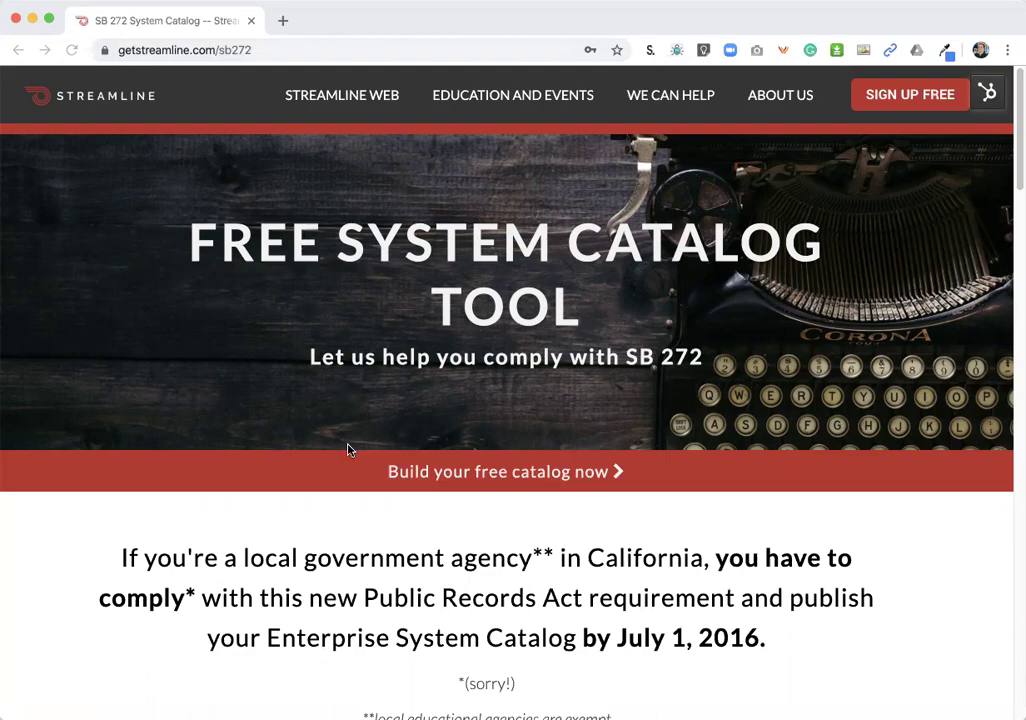
- Scroll down the landing page past the SB 272 explanation to the empty sign-up form
scroll(348, 450, down, 10)
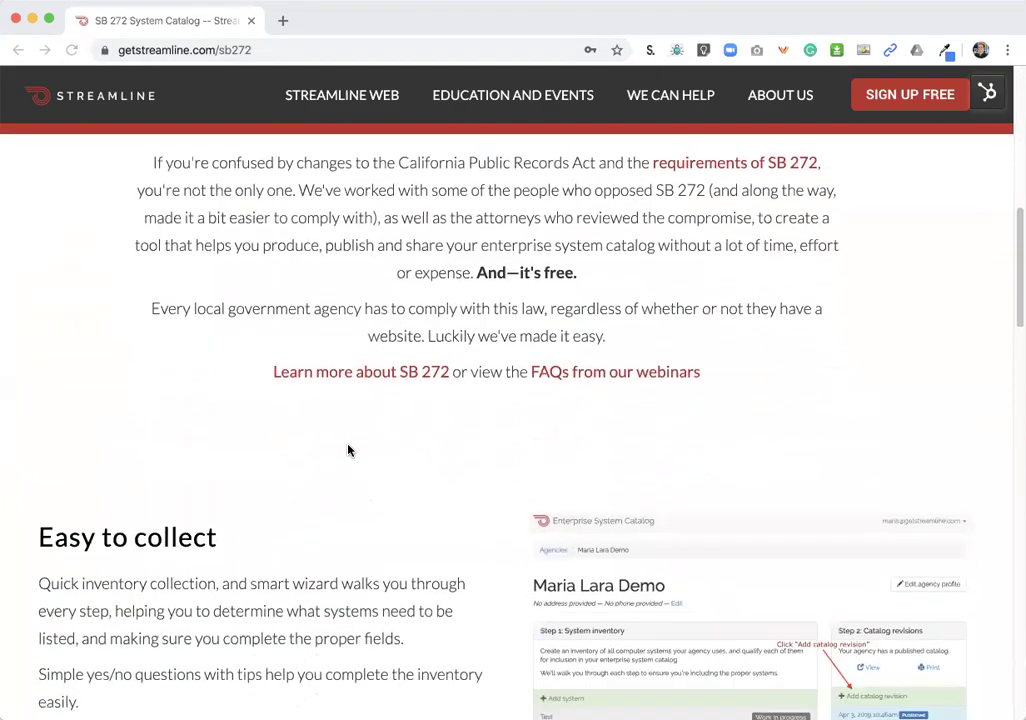
scroll(348, 450, down, 15)
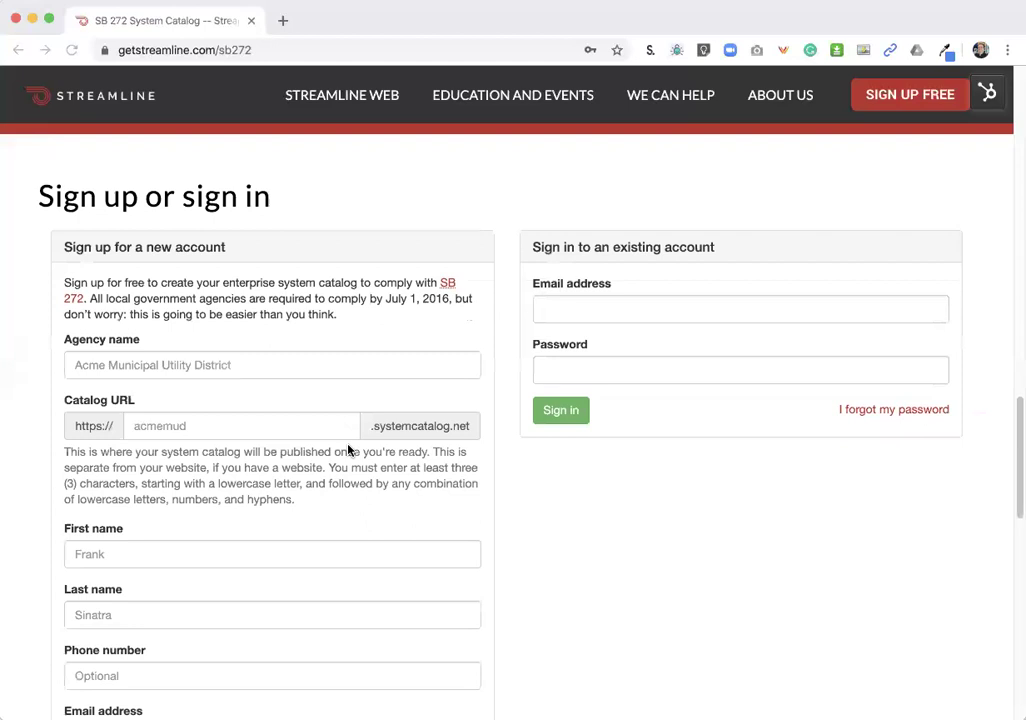
scroll(348, 450, down, 1)
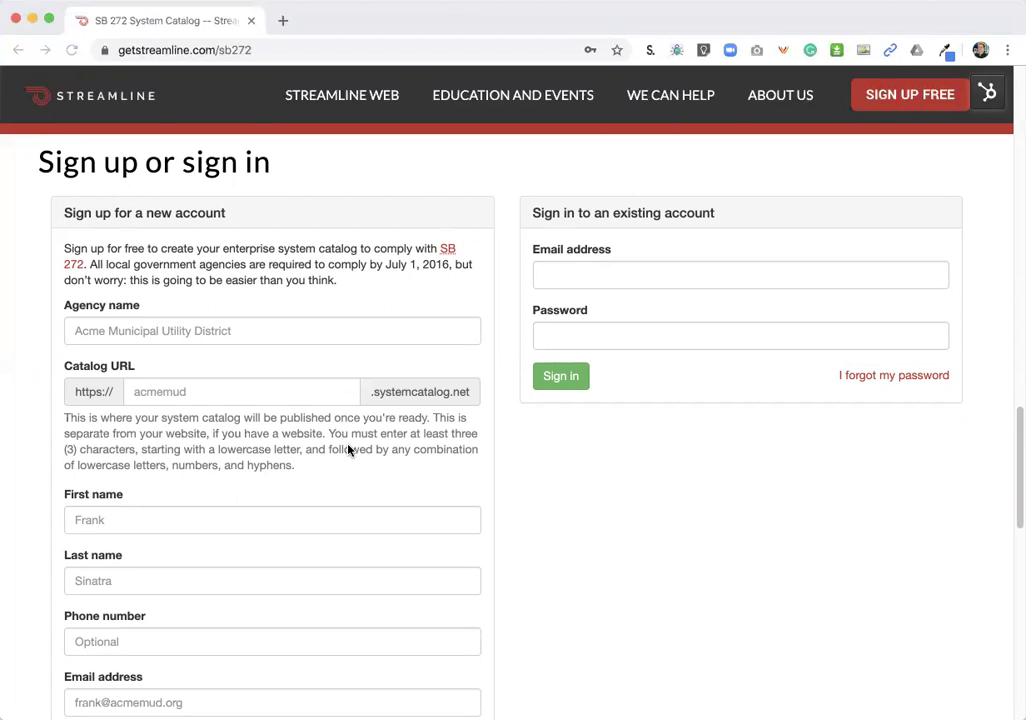
scroll(348, 451, down, 1)
scroll(348, 451, up, 1)
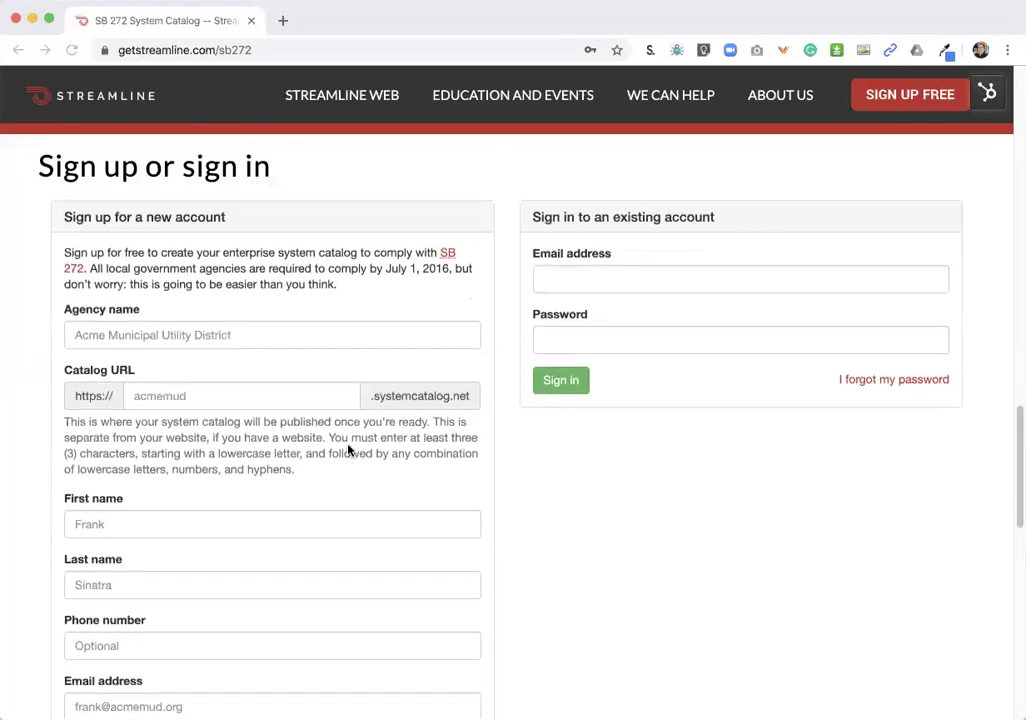
scroll(348, 451, down, 1)
- Enter 'Ace Fire Protection District' as the new account's agency name
click(140, 281)
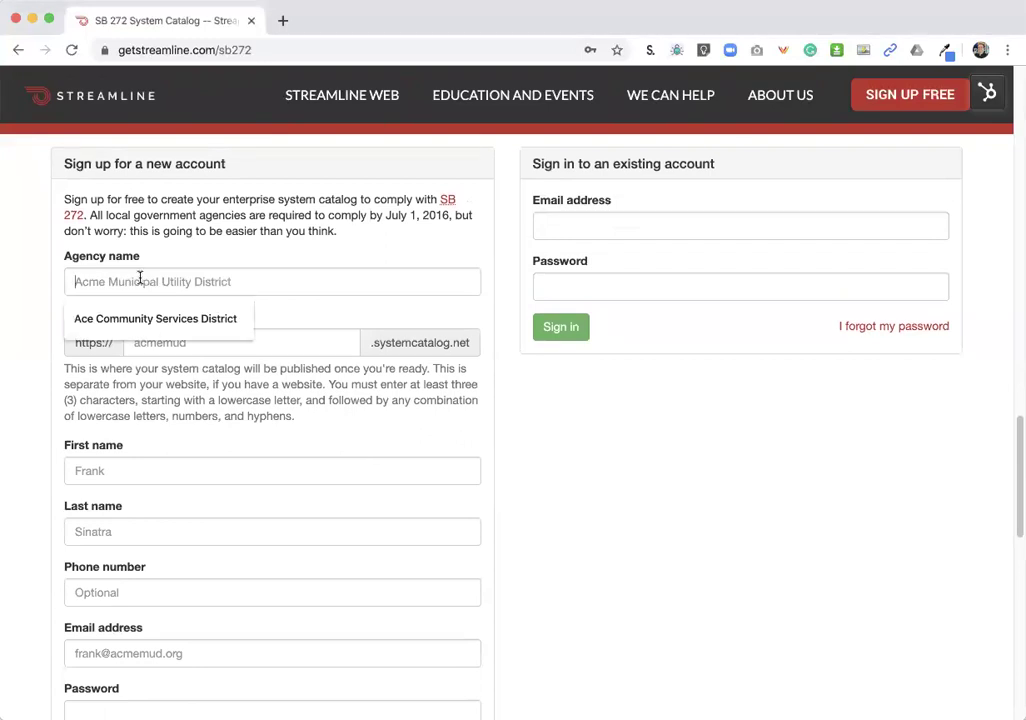
text(Ace)
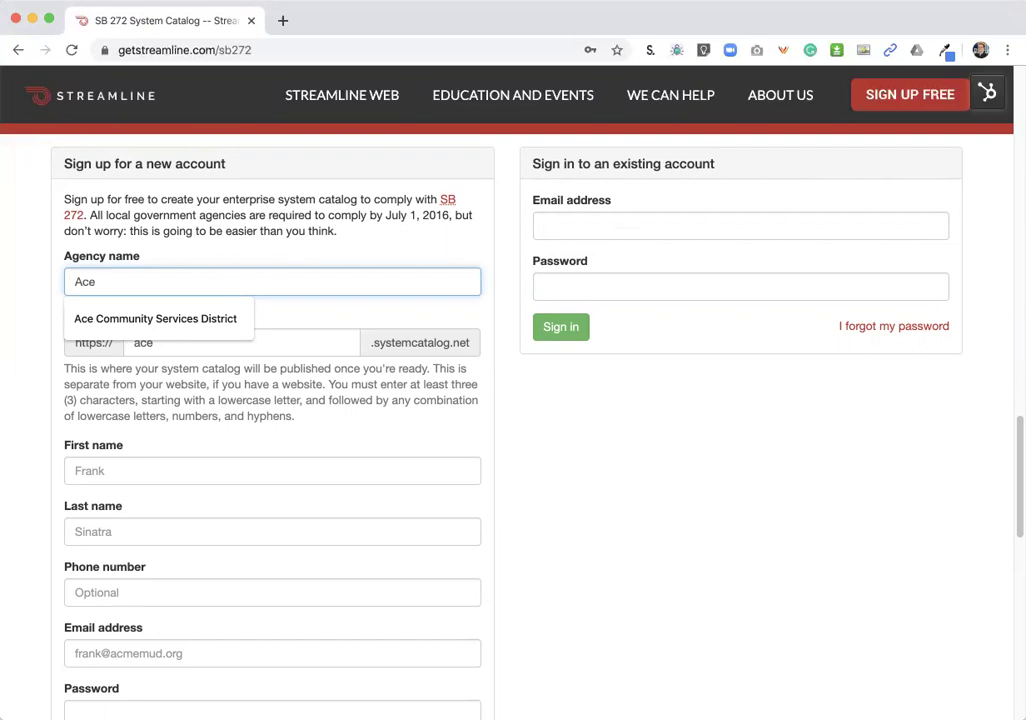
text(Fir)
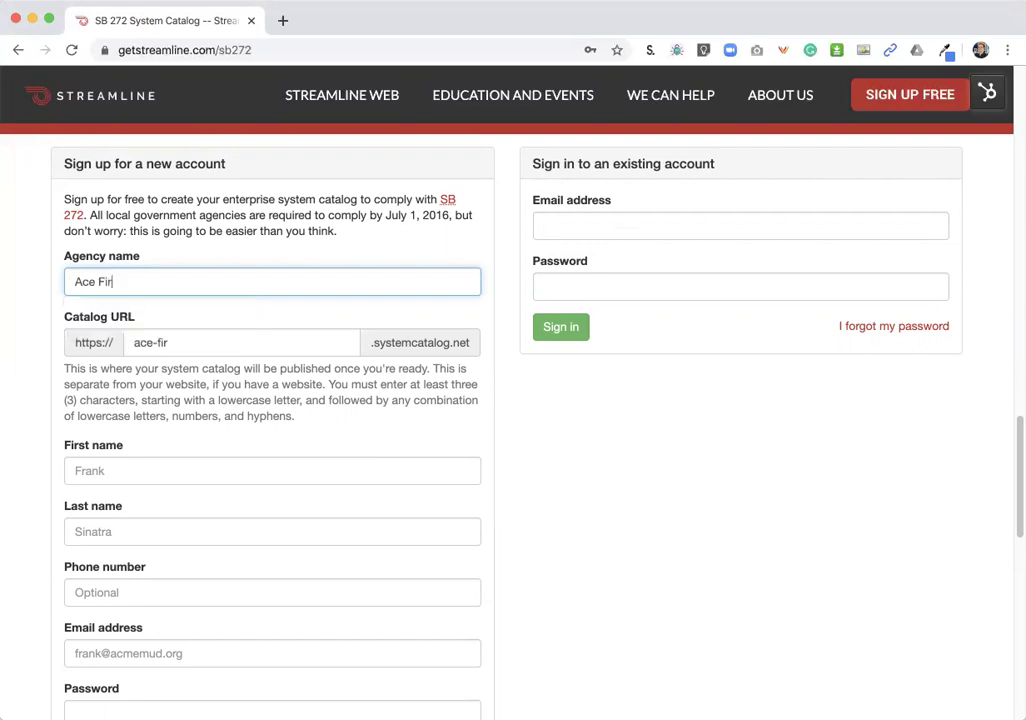
text(e Protection District)
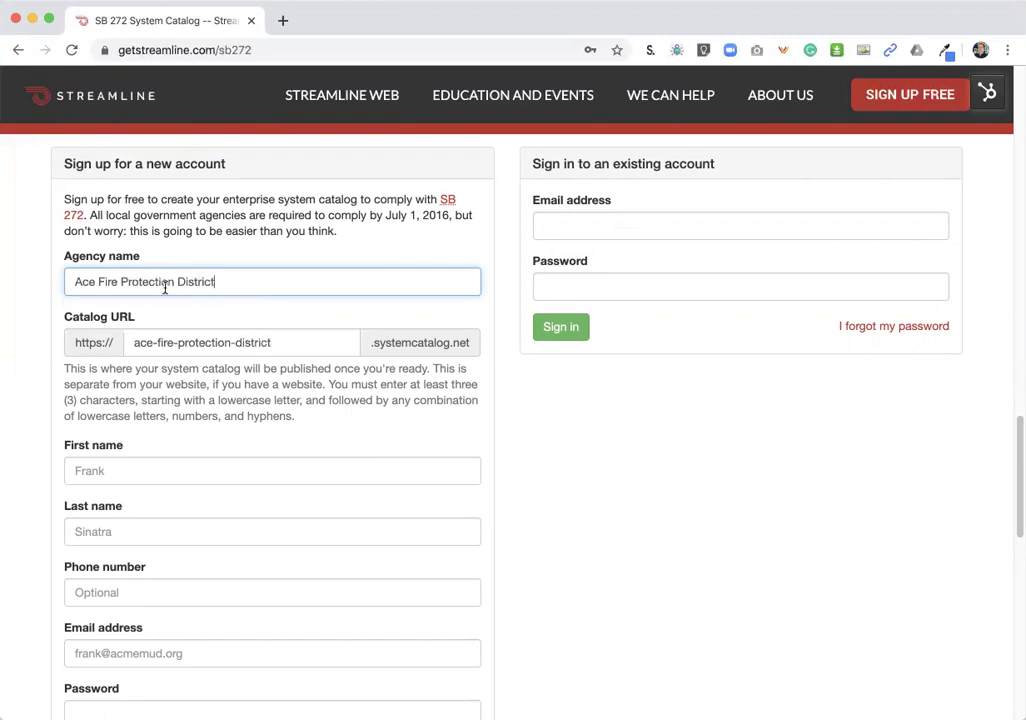
scroll(177, 288, down, 2)
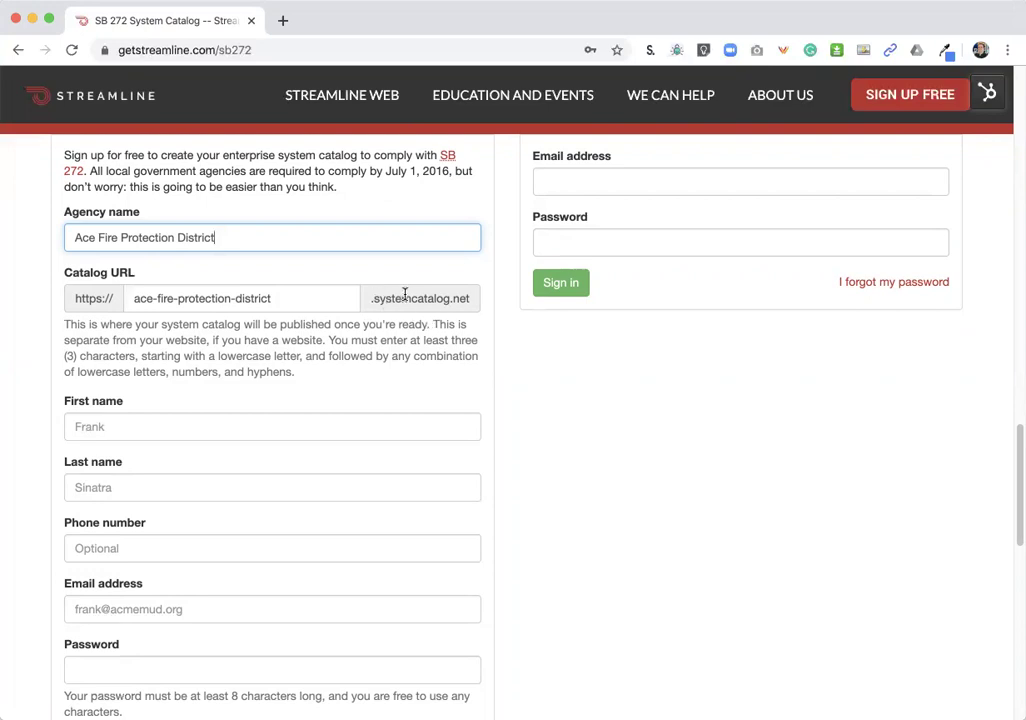
scroll(404, 294, down, 1)
scroll(405, 294, down, 1)
scroll(405, 294, down, 2)
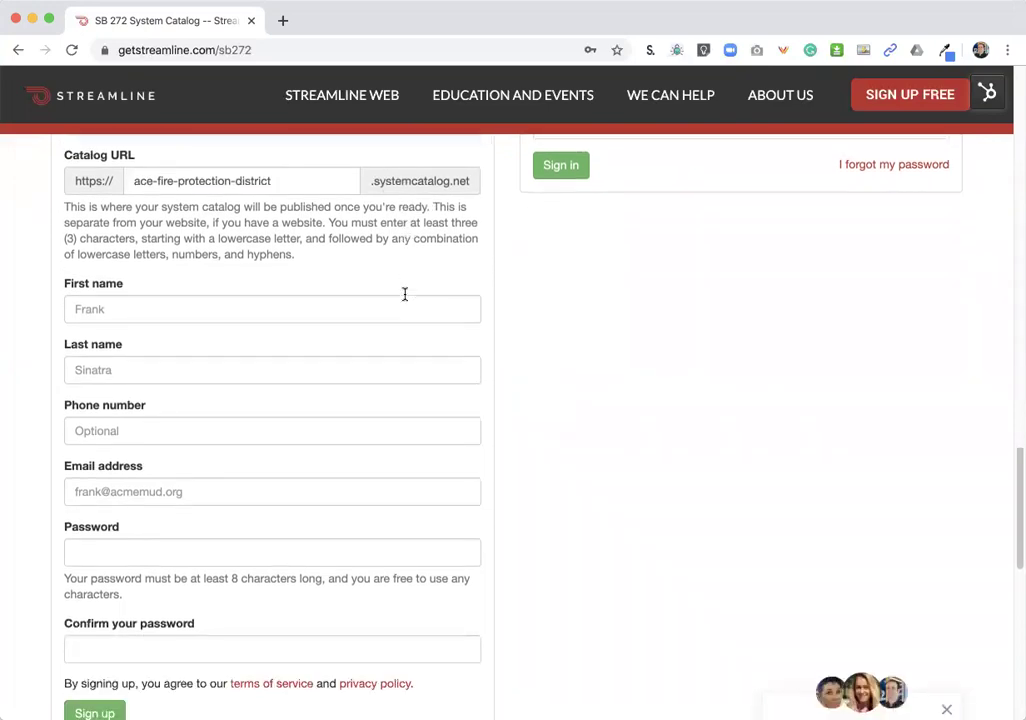
- Enter the contact's first and last name, leaving the phone number blank
click(398, 303)
key(Tab)
key(Tab)
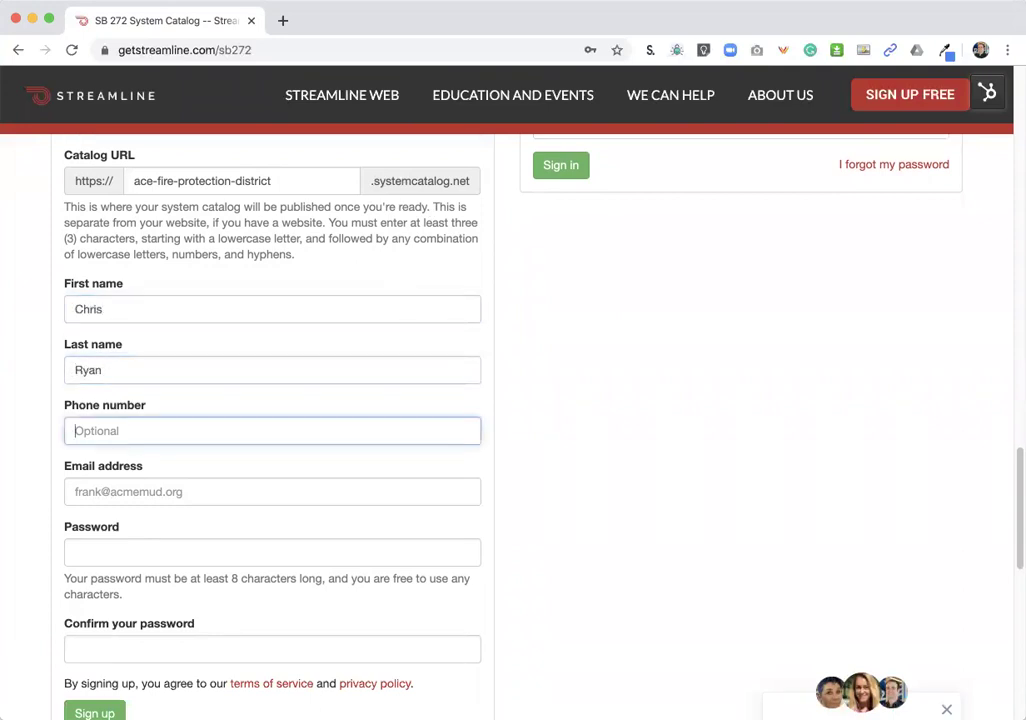
key(Tab)
- Fill in the contact's e-mail address, then the account password and its confirmation
key(Tab)
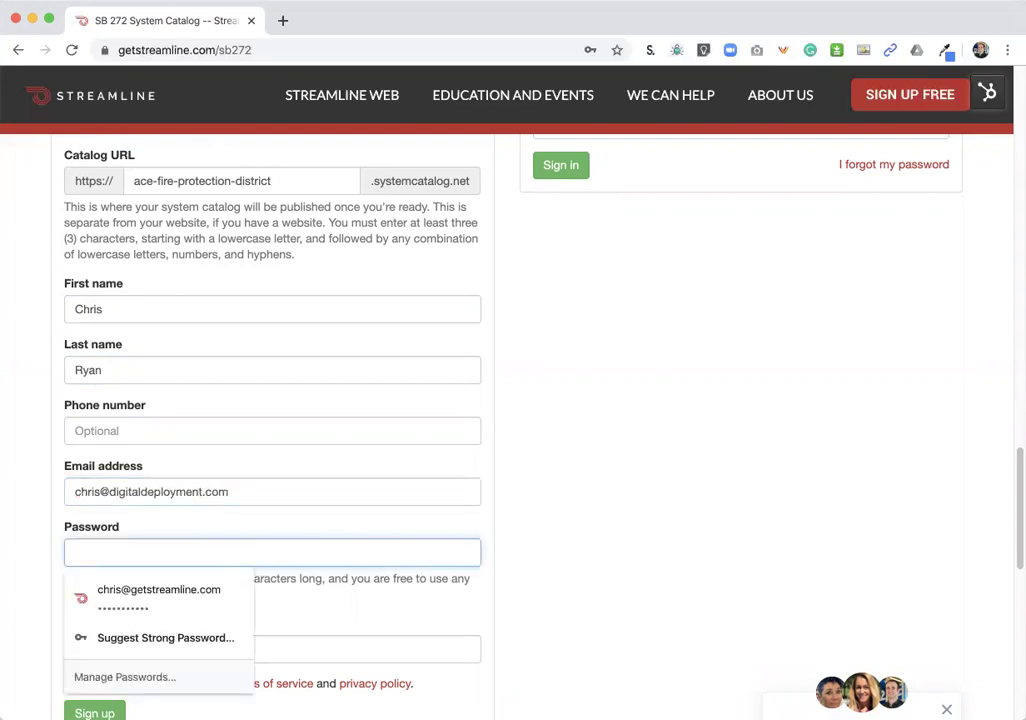
text(•••••••••••)
key(Tab)
text(•••••••••••)
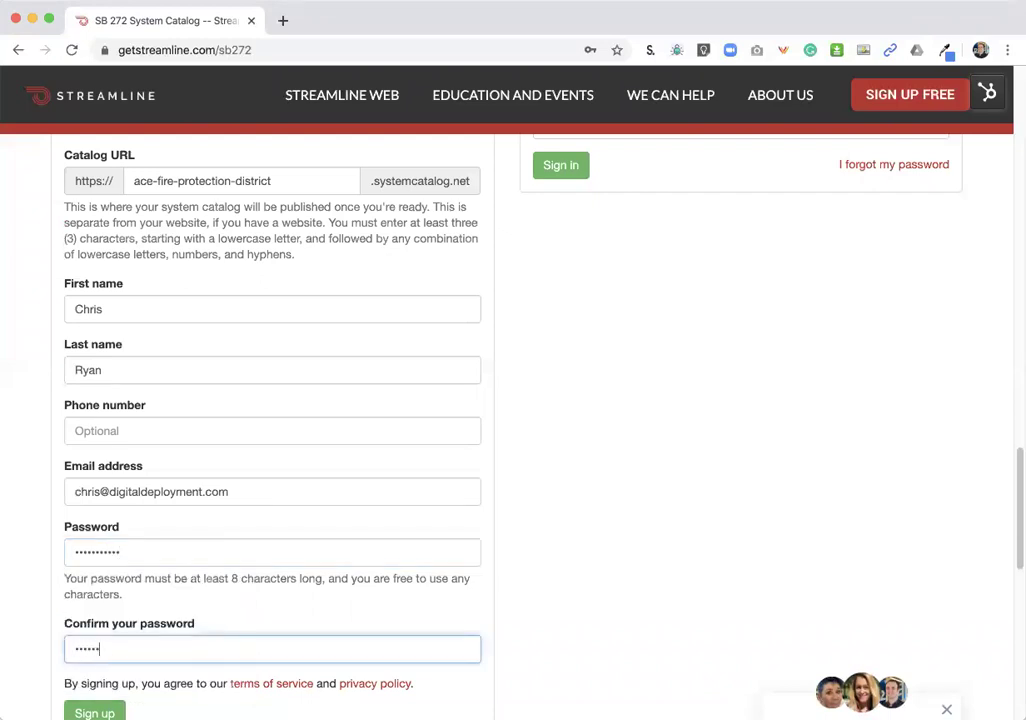
scroll(272, 400, down, 2)
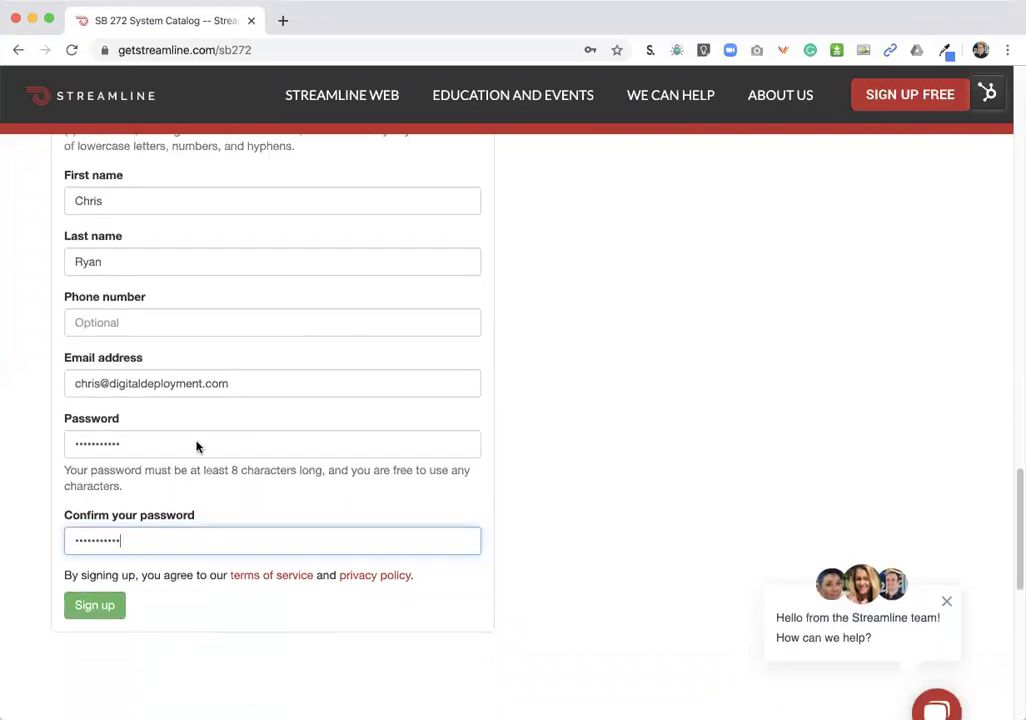
- Sign up, then open Ace Fire Protection District from the Your agencies list
click(95, 606)
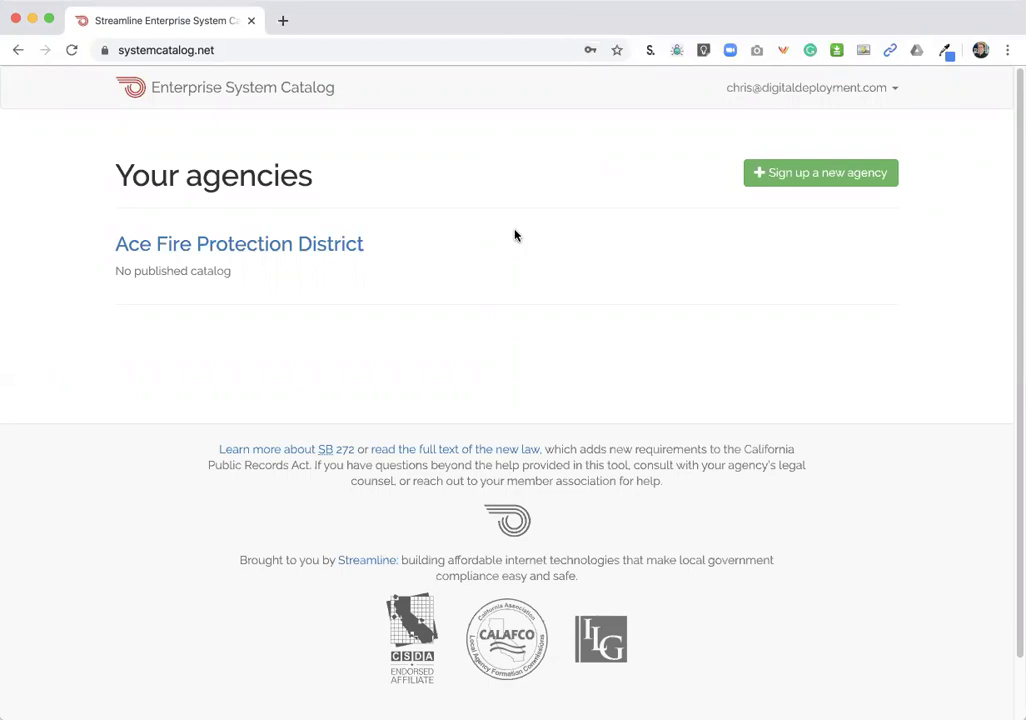
click(265, 244)
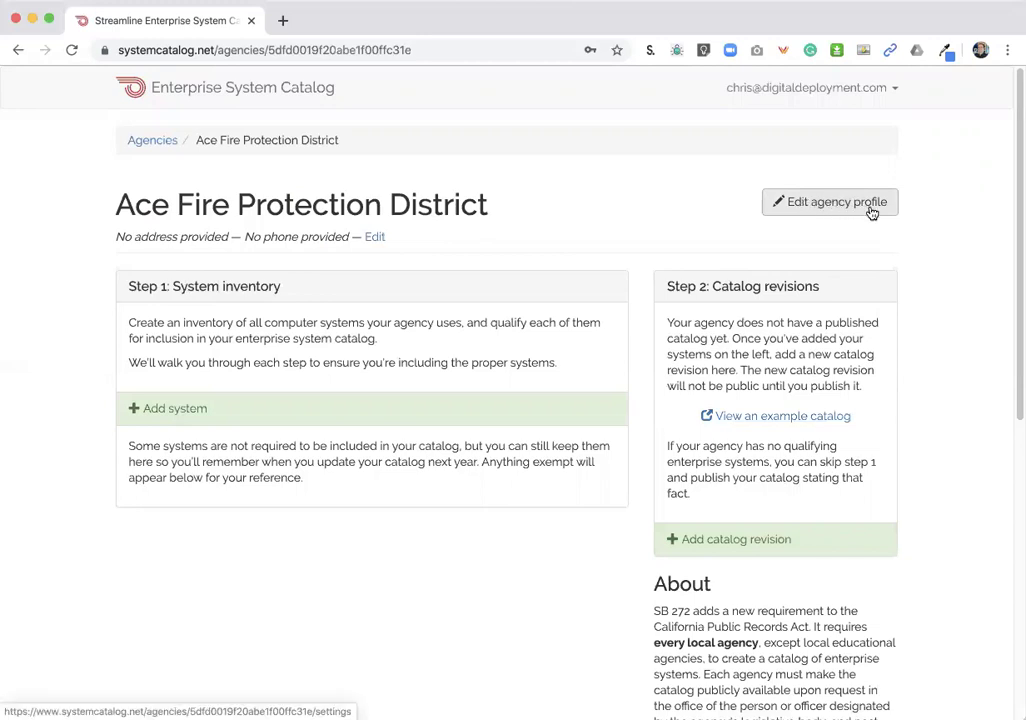
- Enter the agency's street address, city, zip and phone in its profile, save, and go back to the dashboard
click(805, 205)
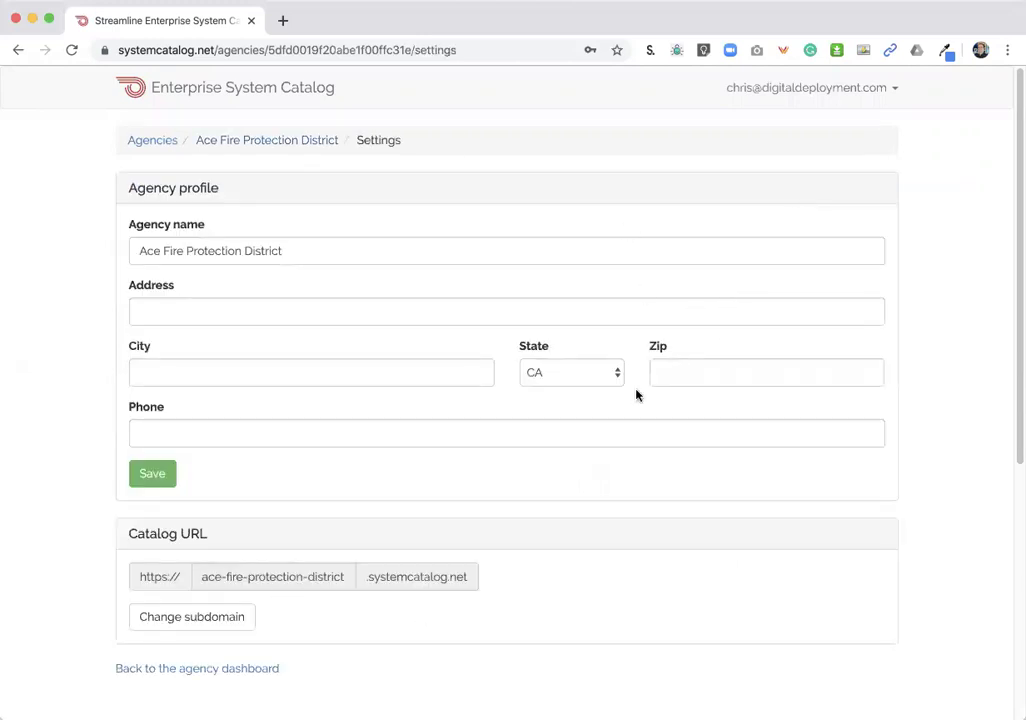
click(387, 299)
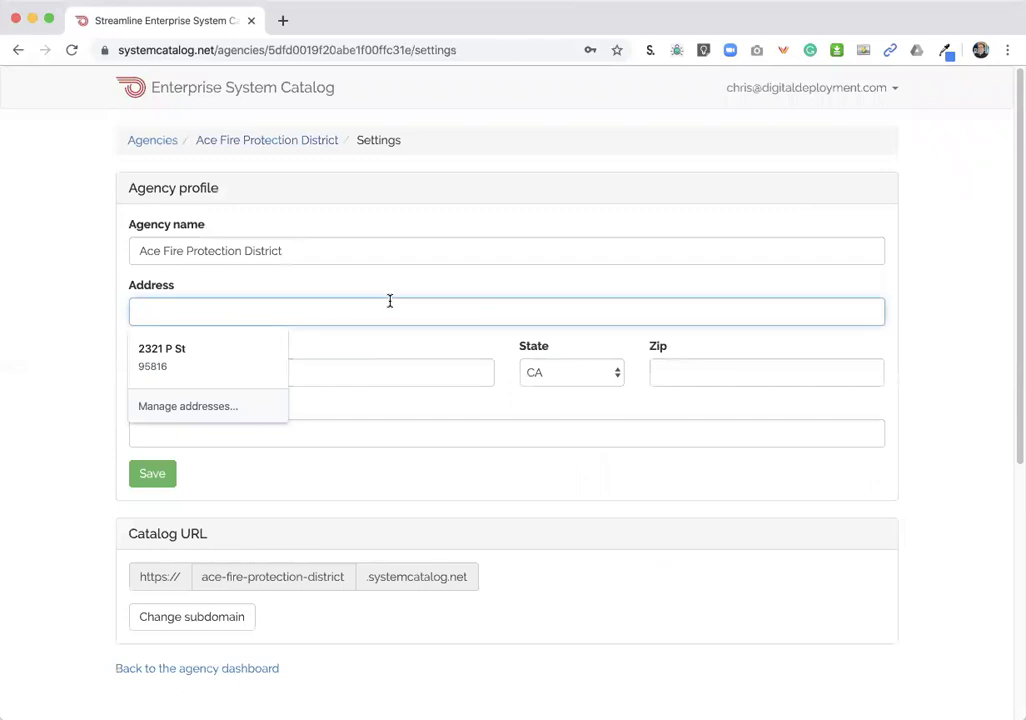
text(123 Main Street)
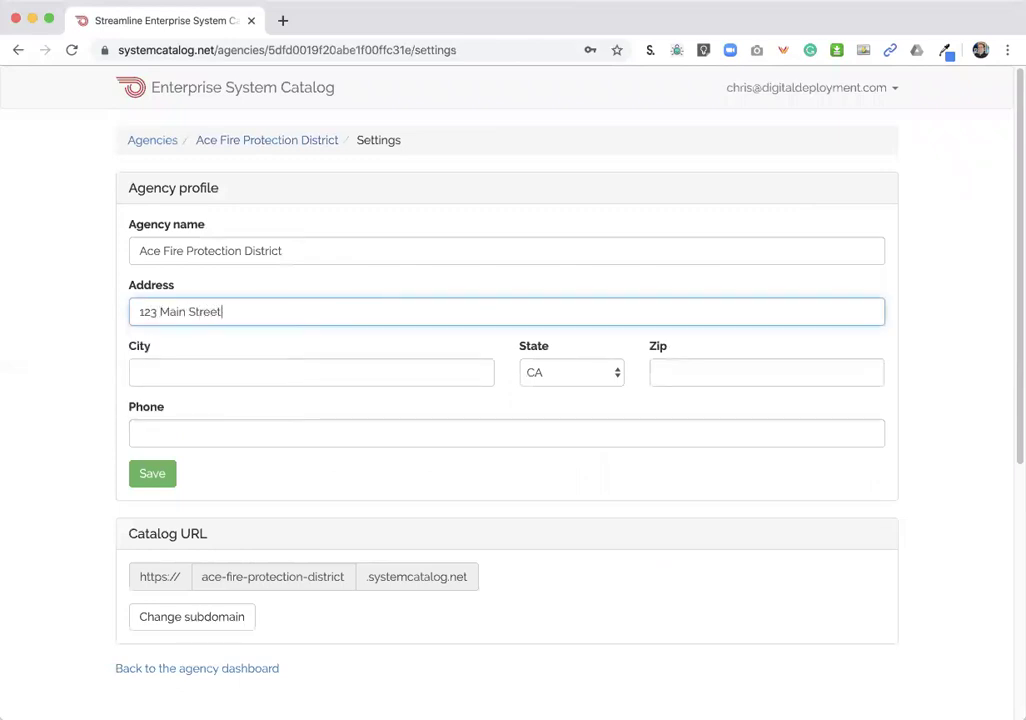
key(Tab)
text(Bakersfield)
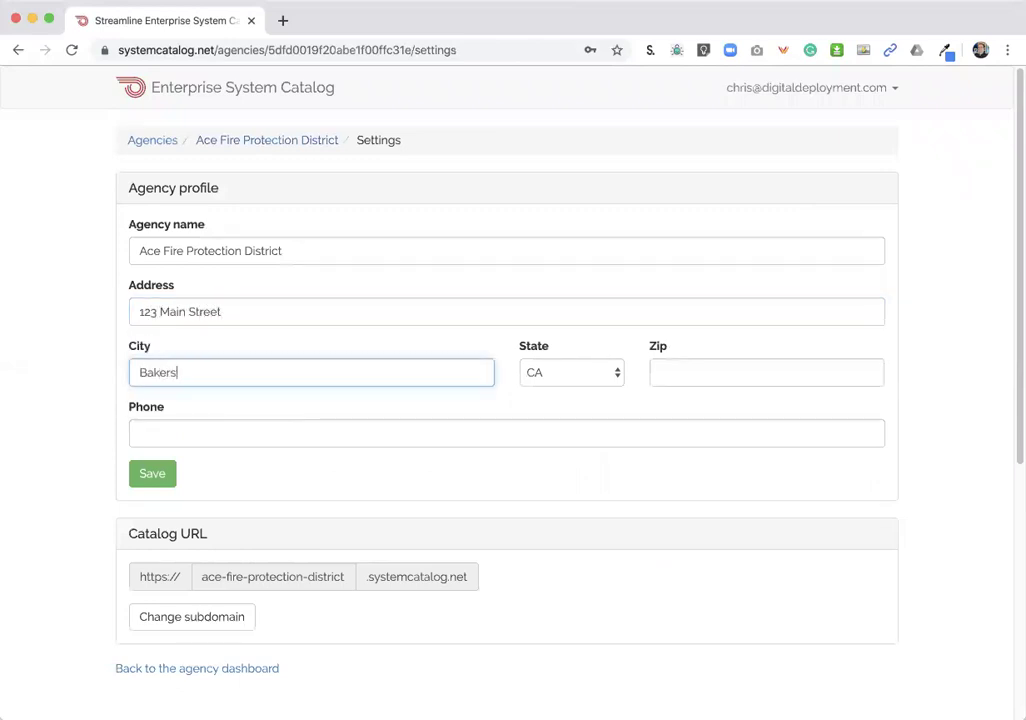
key(Tab)
key(Tab)
text(93305)
key(Tab)
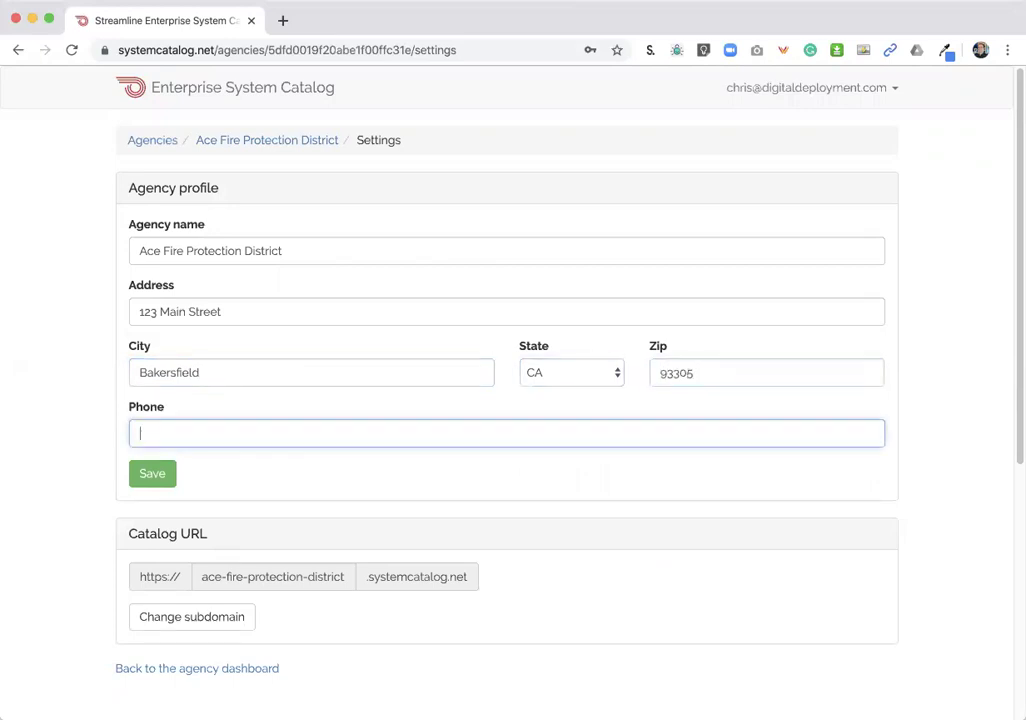
text(555-555-5555)
click(151, 470)
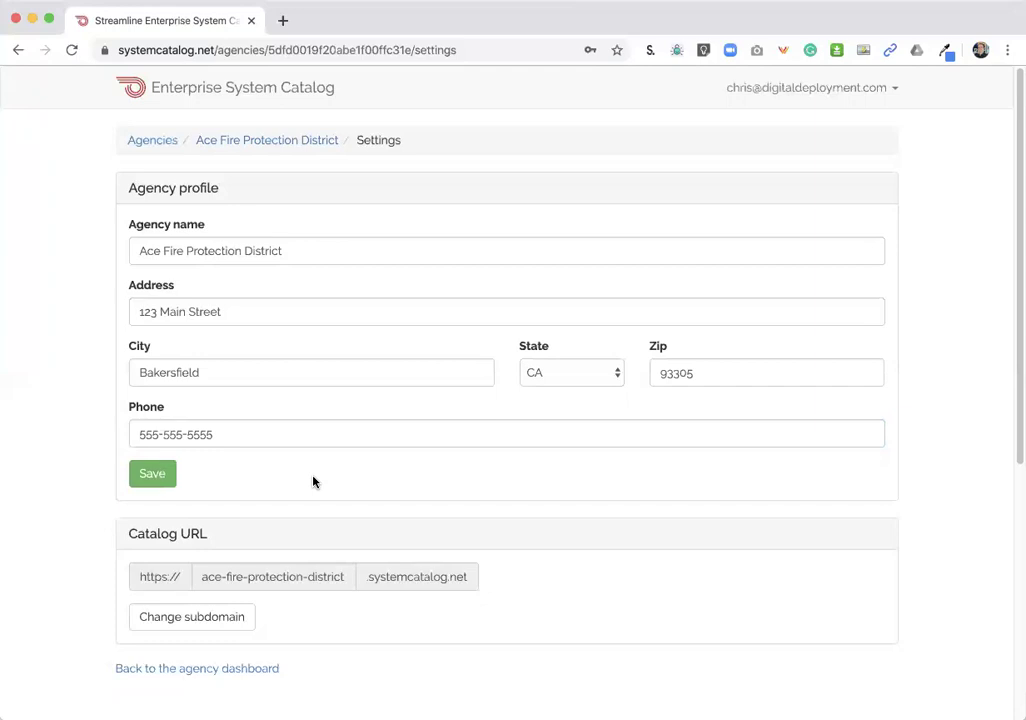
click(205, 669)
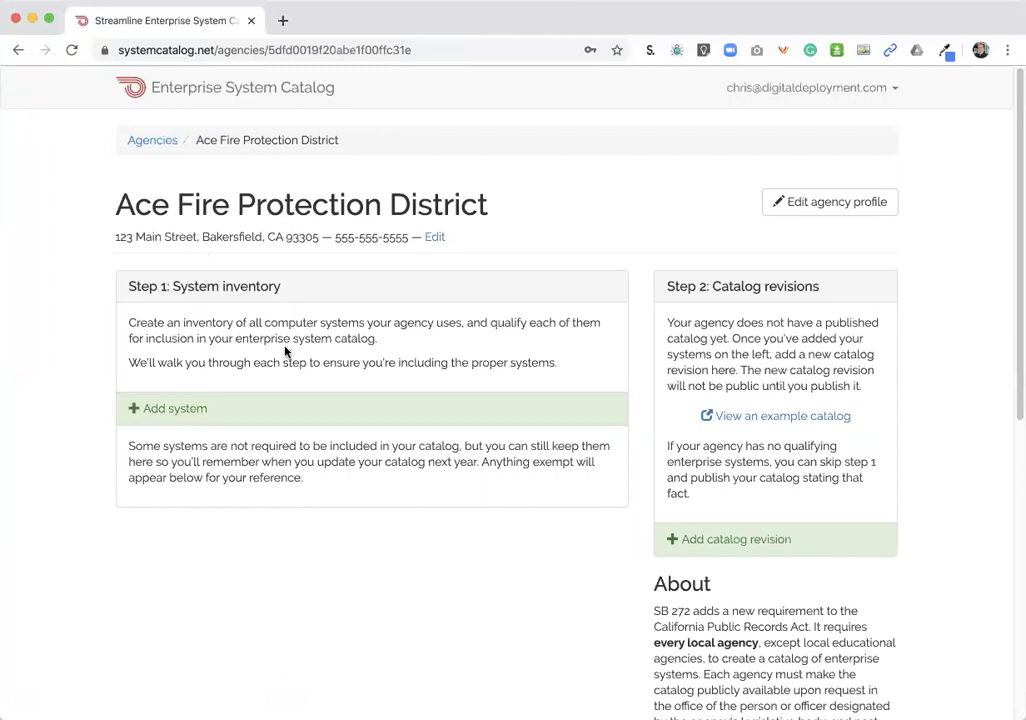
- Add a new system nicknamed 'Quickbooks' and continue to qualification step 1 of 5
click(168, 411)
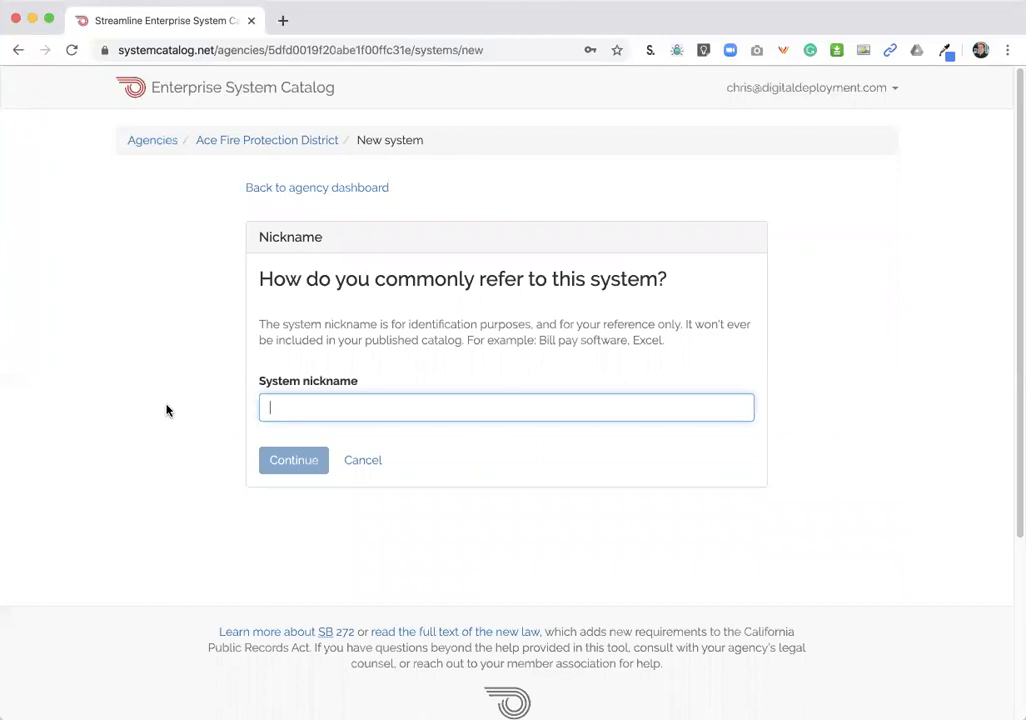
text(Quickbooks)
click(165, 402)
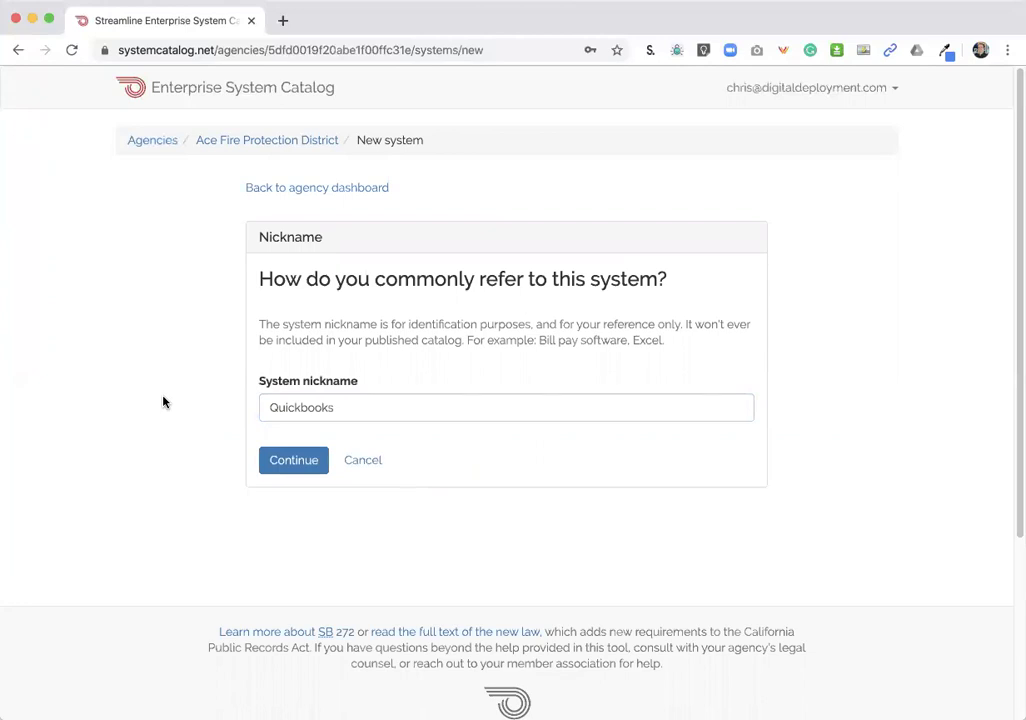
click(297, 471)
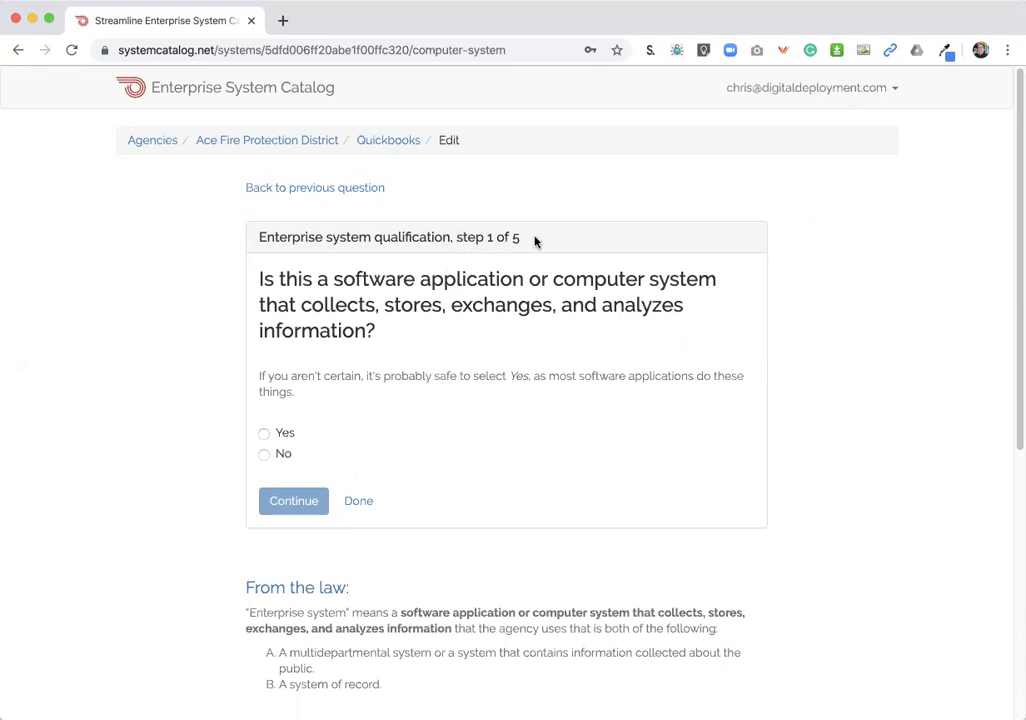
- Answer Yes to 'software system' and Yes to 'multi-departmental', reaching step 3 of 5
click(282, 436)
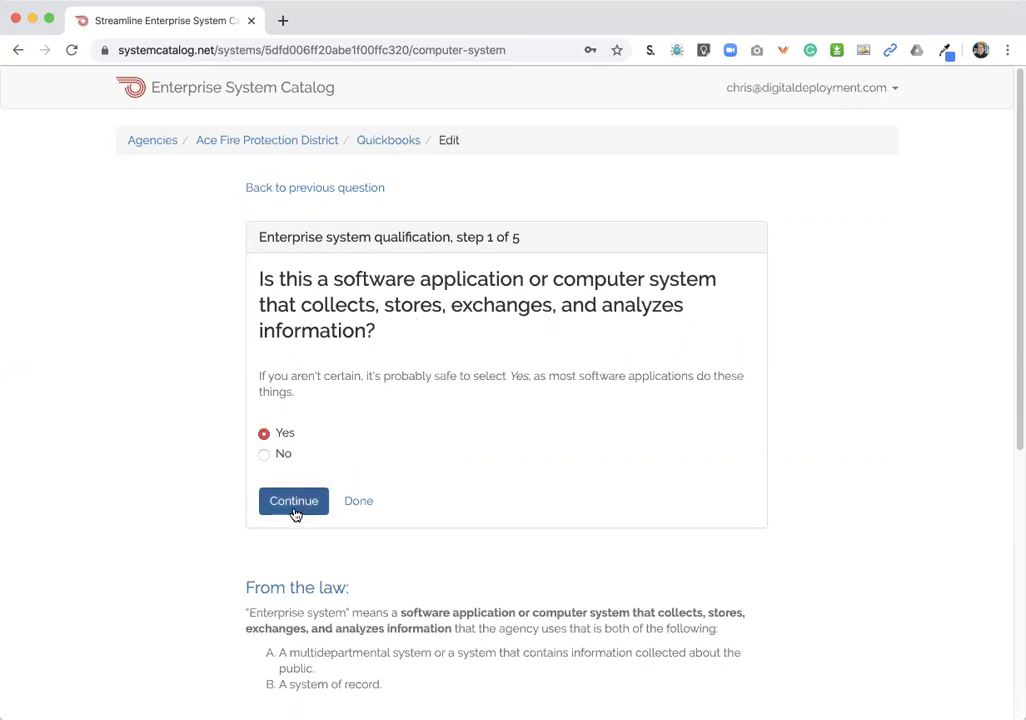
click(295, 513)
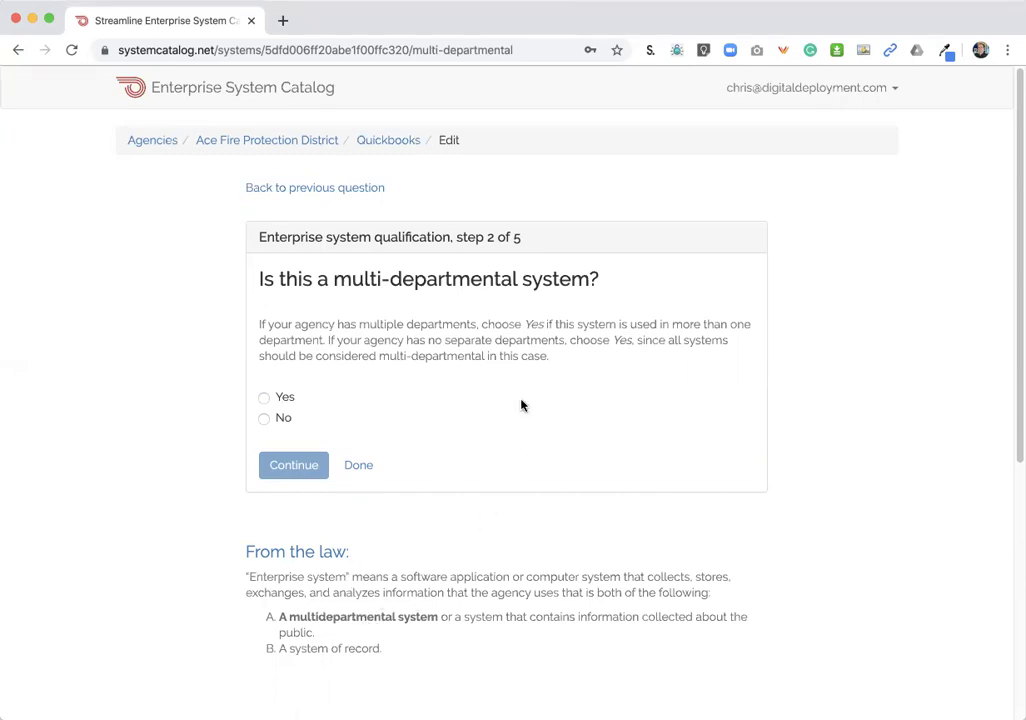
click(278, 400)
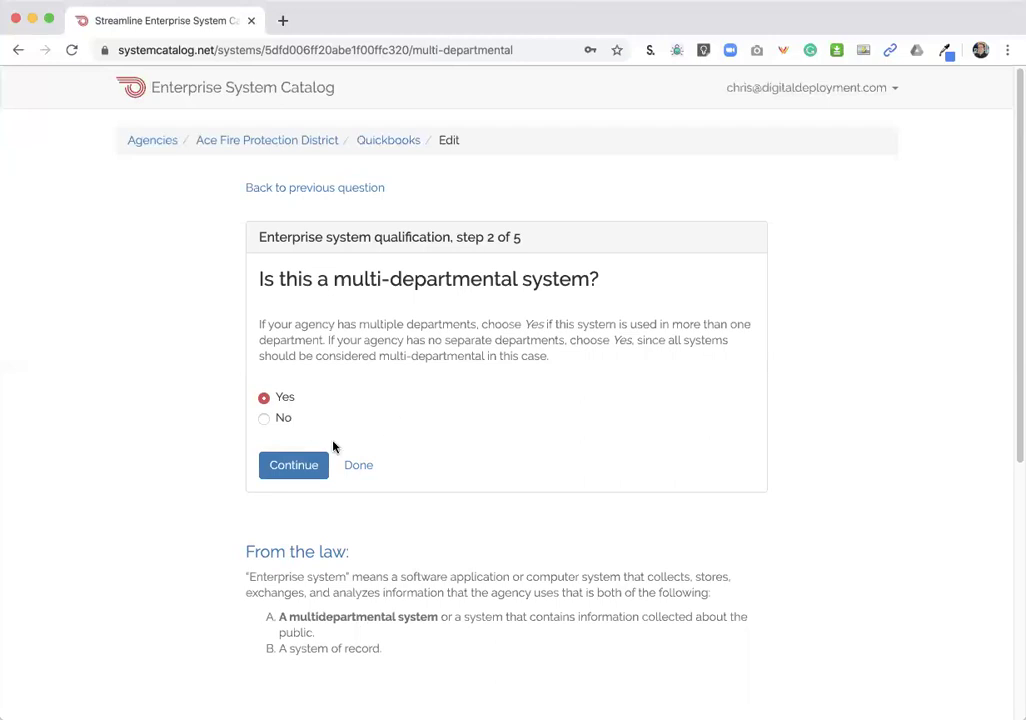
click(300, 464)
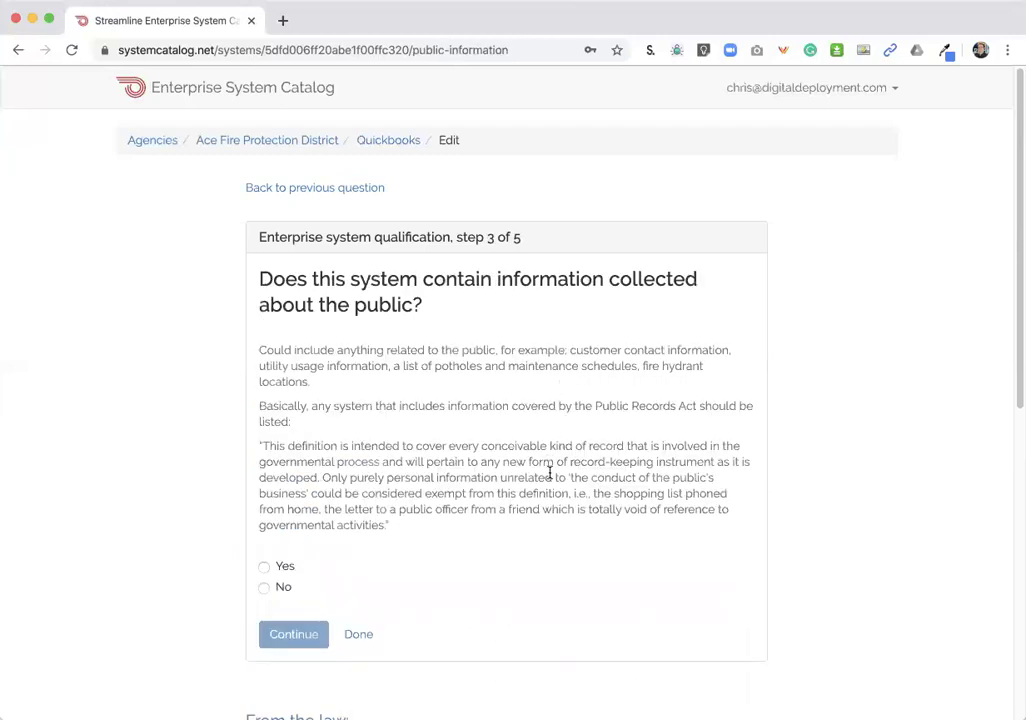
- Answer Yes to holding public information and Yes to being a system of record
scroll(549, 470, down, 2)
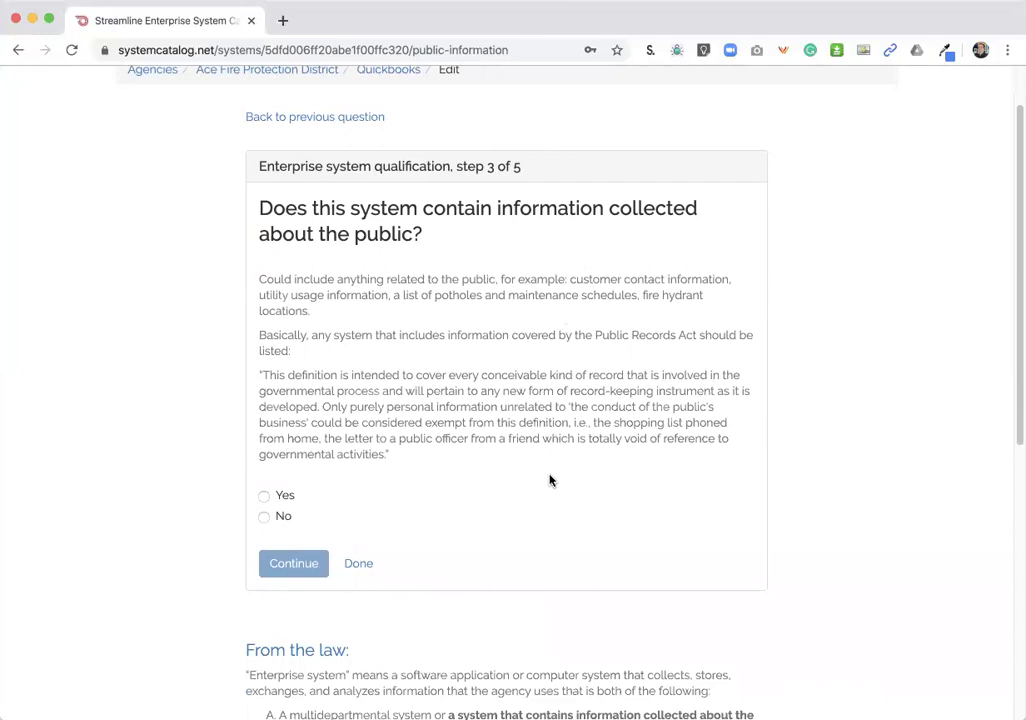
click(264, 495)
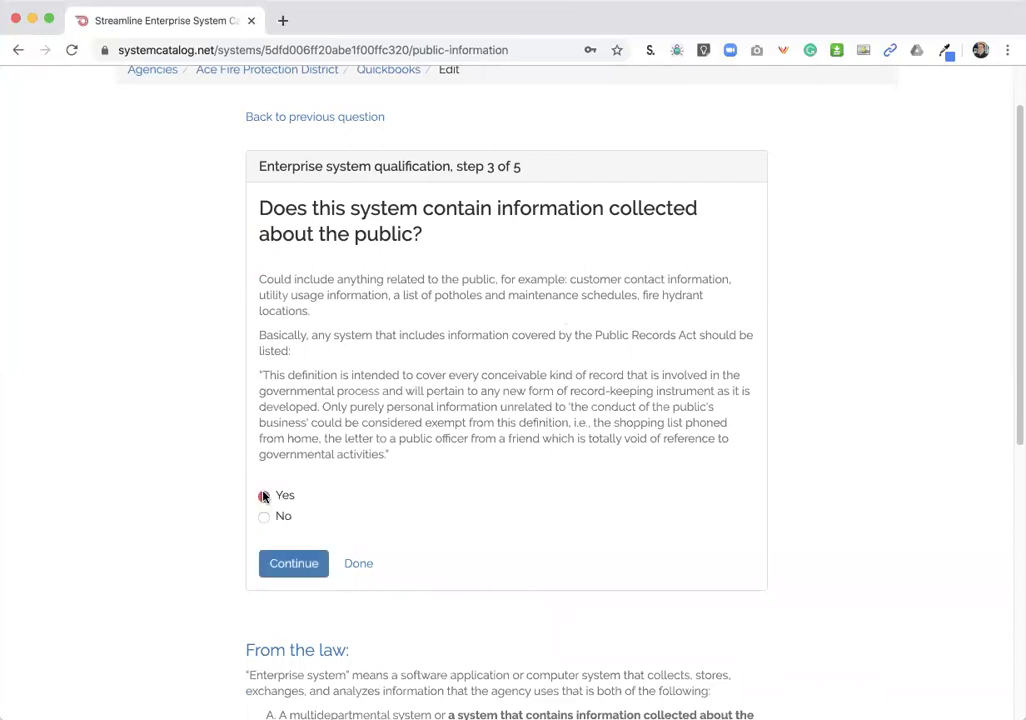
click(289, 567)
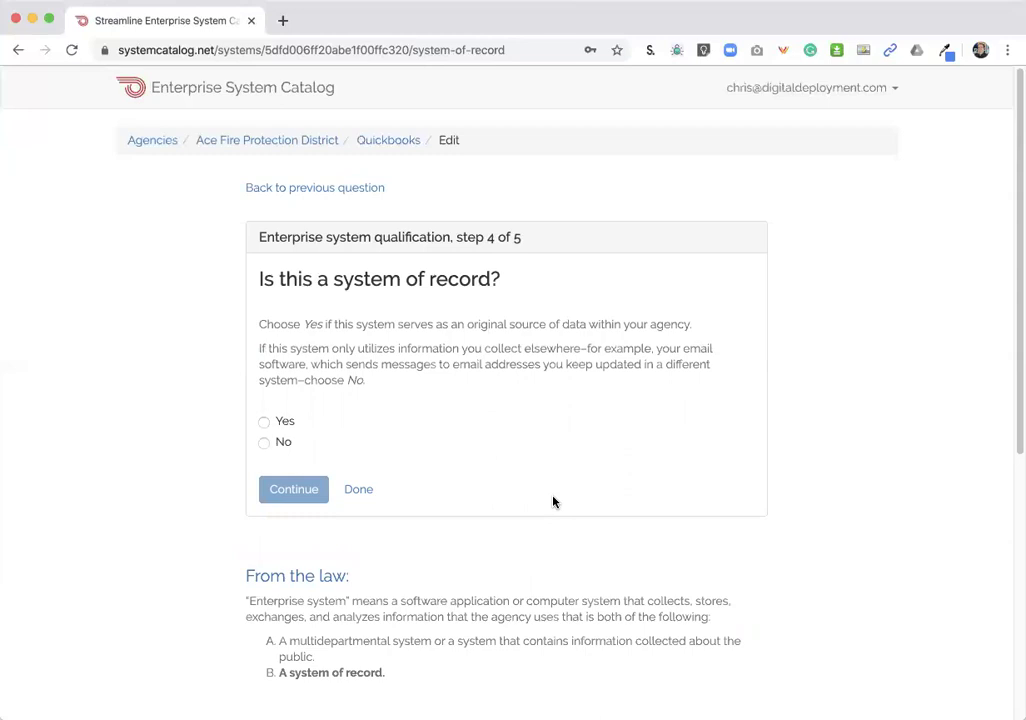
click(285, 421)
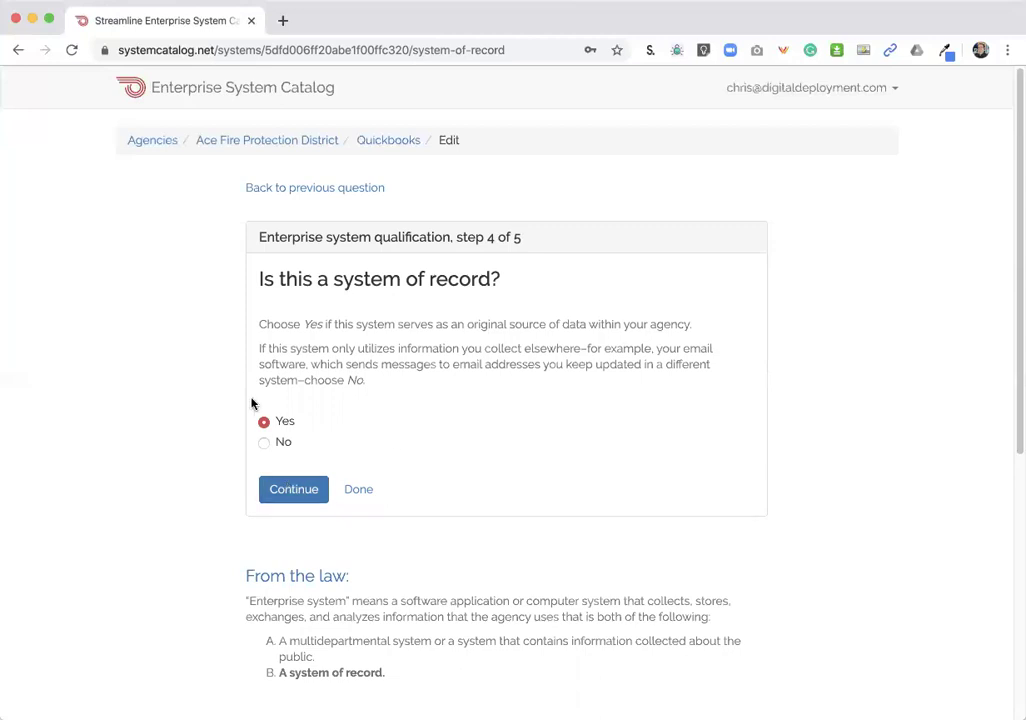
click(296, 487)
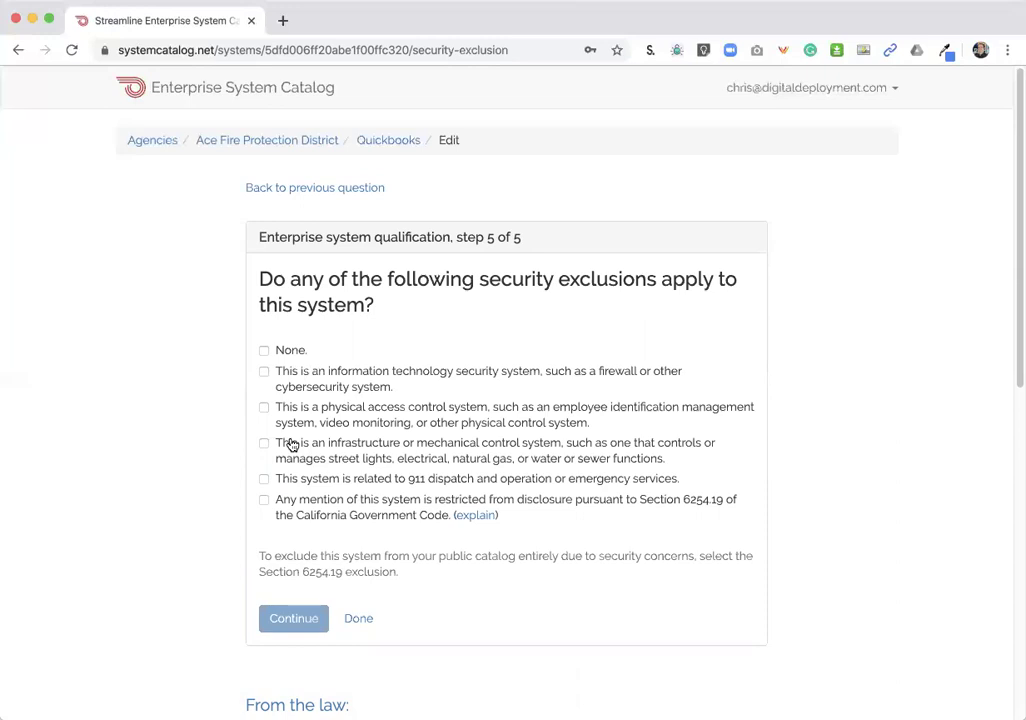
- Select 'None.' for Quickbooks's security exclusions and continue
click(291, 444)
click(285, 350)
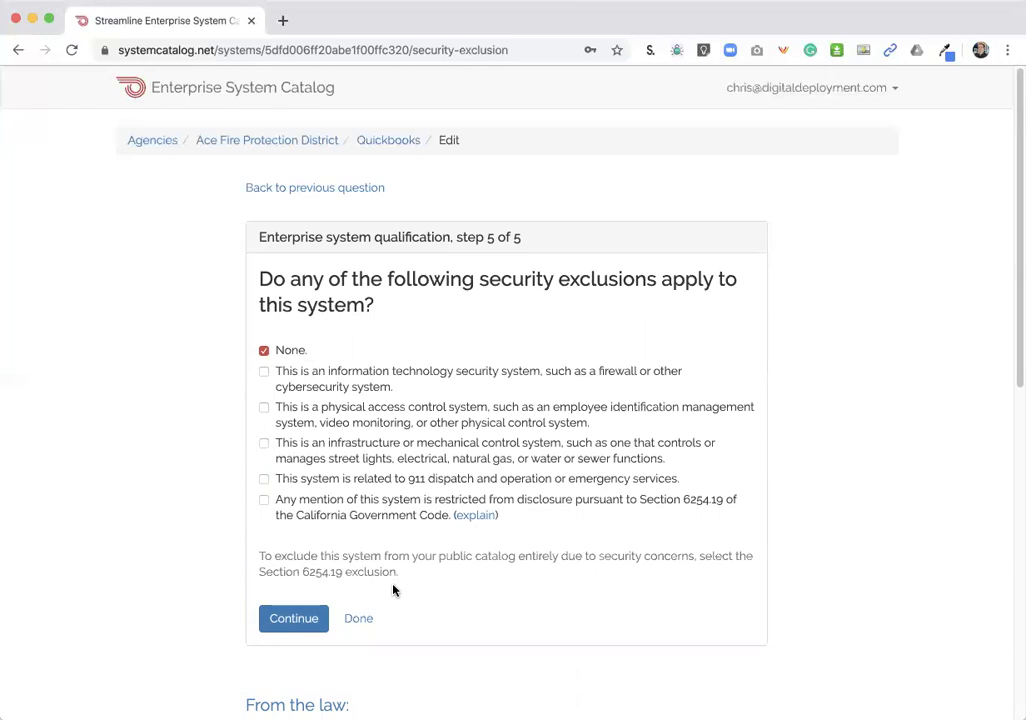
click(299, 619)
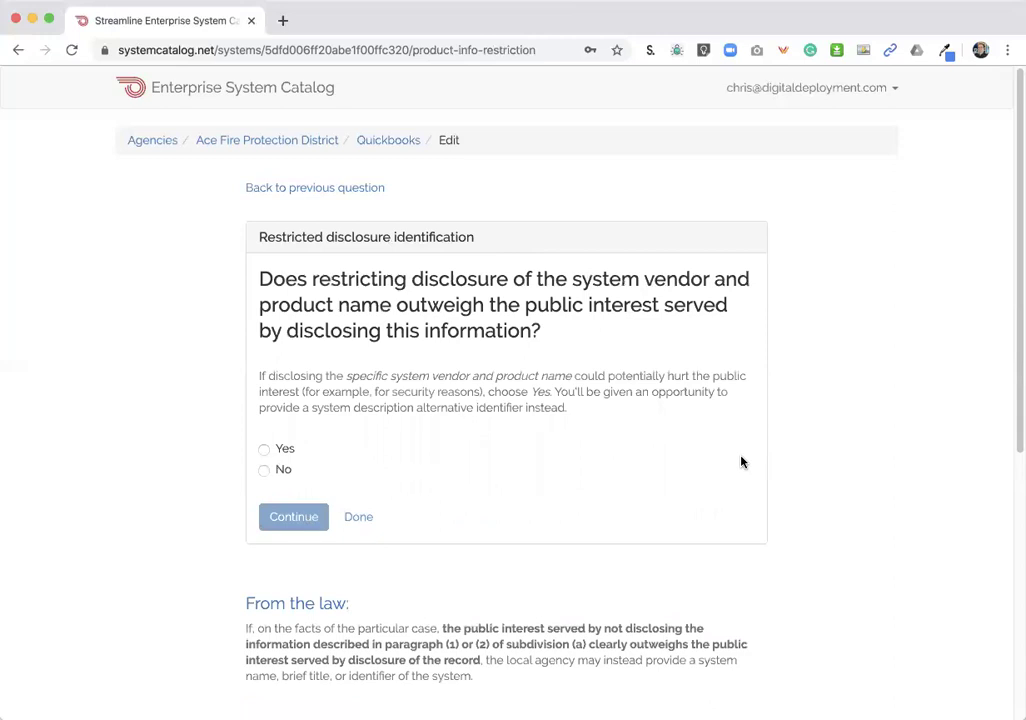
- Answer No to restricting vendor and product disclosure and continue to System details
click(264, 470)
click(303, 531)
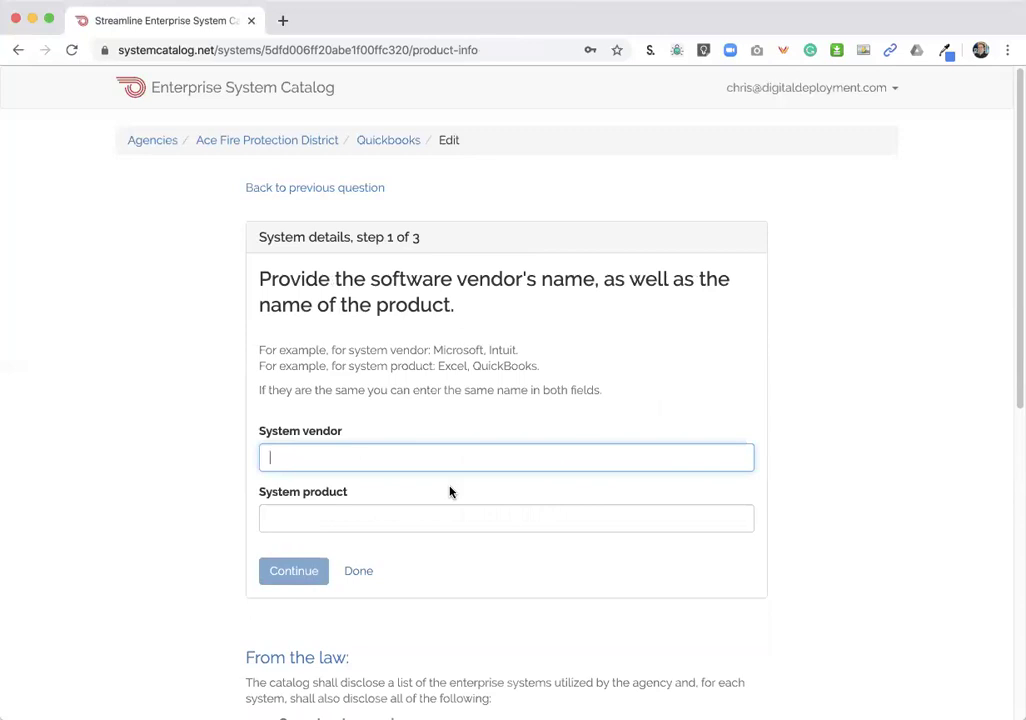
- Enter vendor 'Intuit' and product 'Quickbooks 2019', then continue to details step 2 of 3
text(Intuit)
key(Tab)
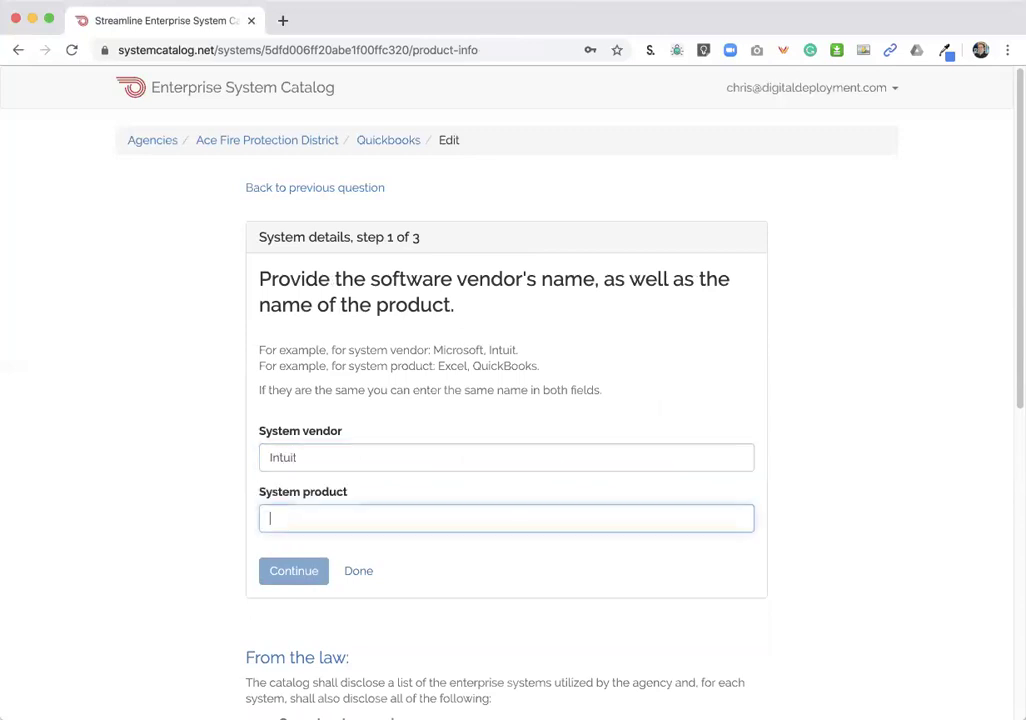
text(Quickbooks)
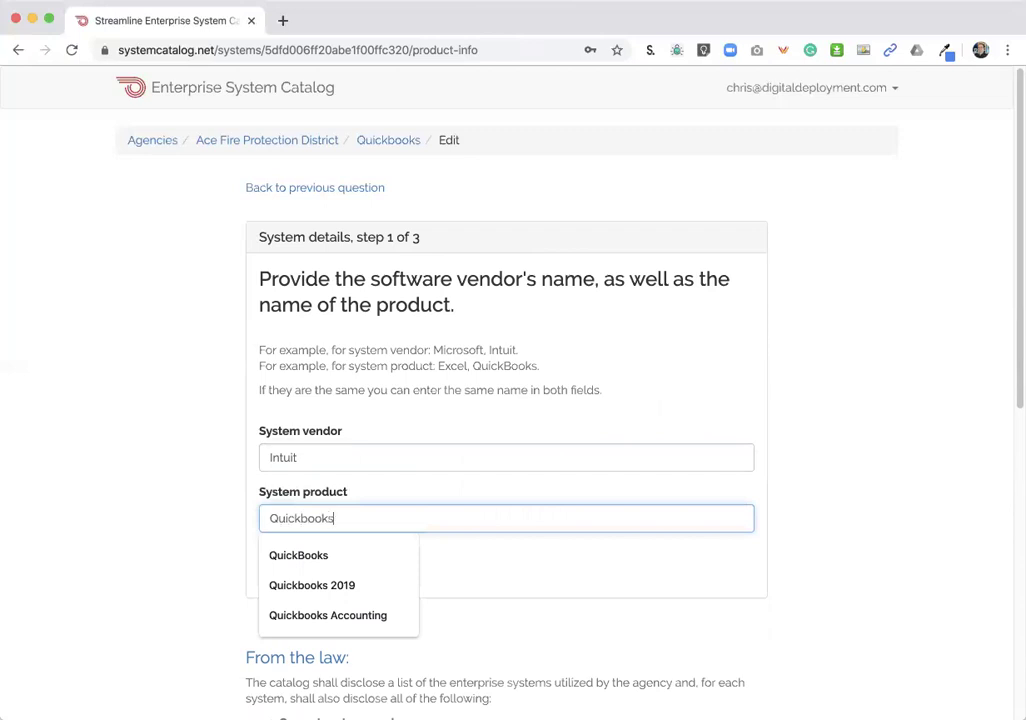
text( 2019)
click(245, 545)
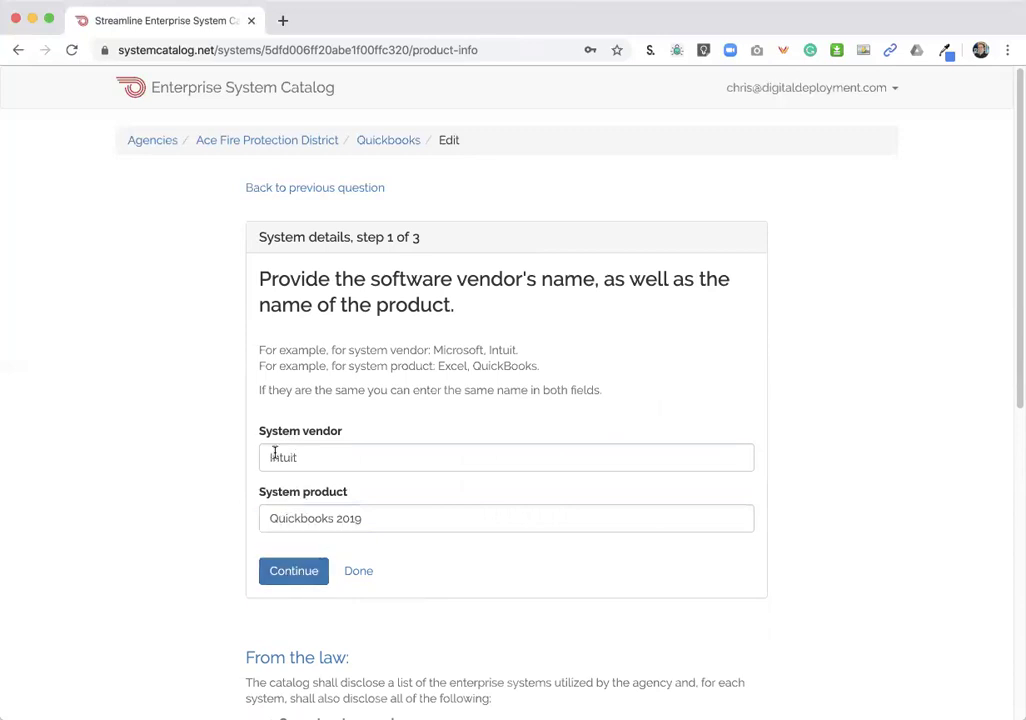
click(296, 573)
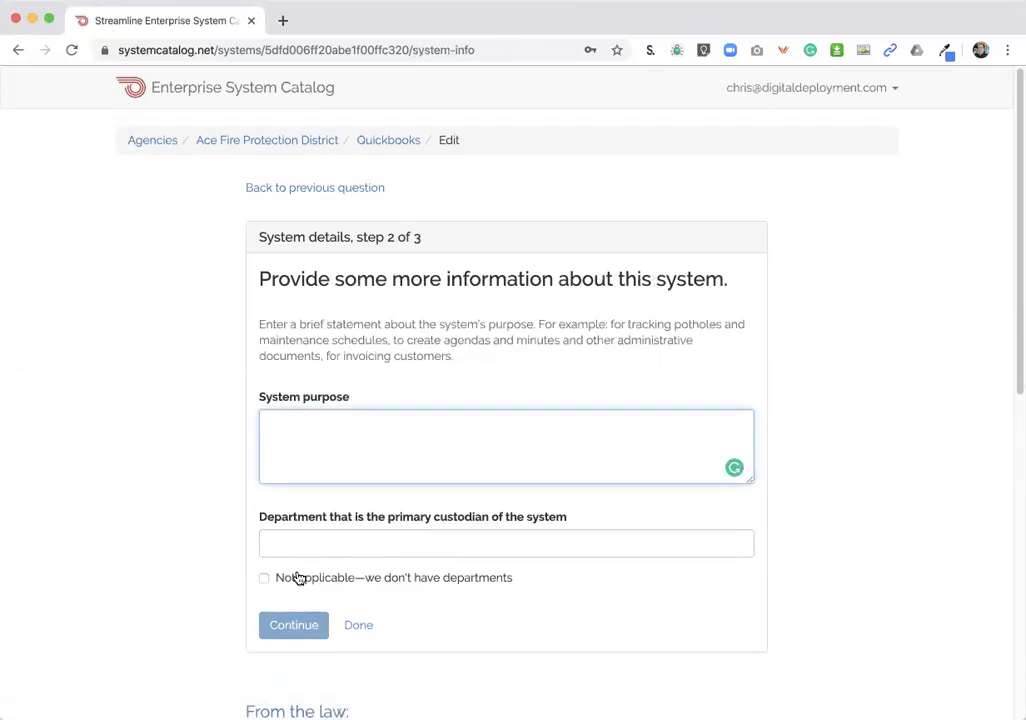
- Enter purpose 'Collect and manage billing information', leave Department empty, mark departments not applicable, and continue
text(Collect and manage )
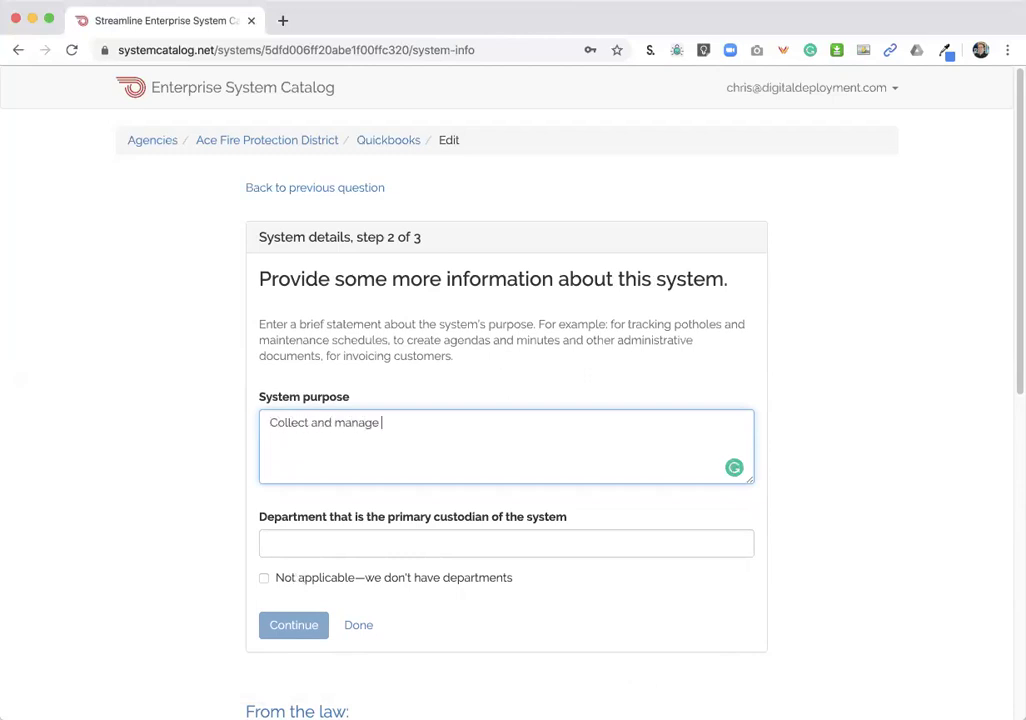
text(billing information)
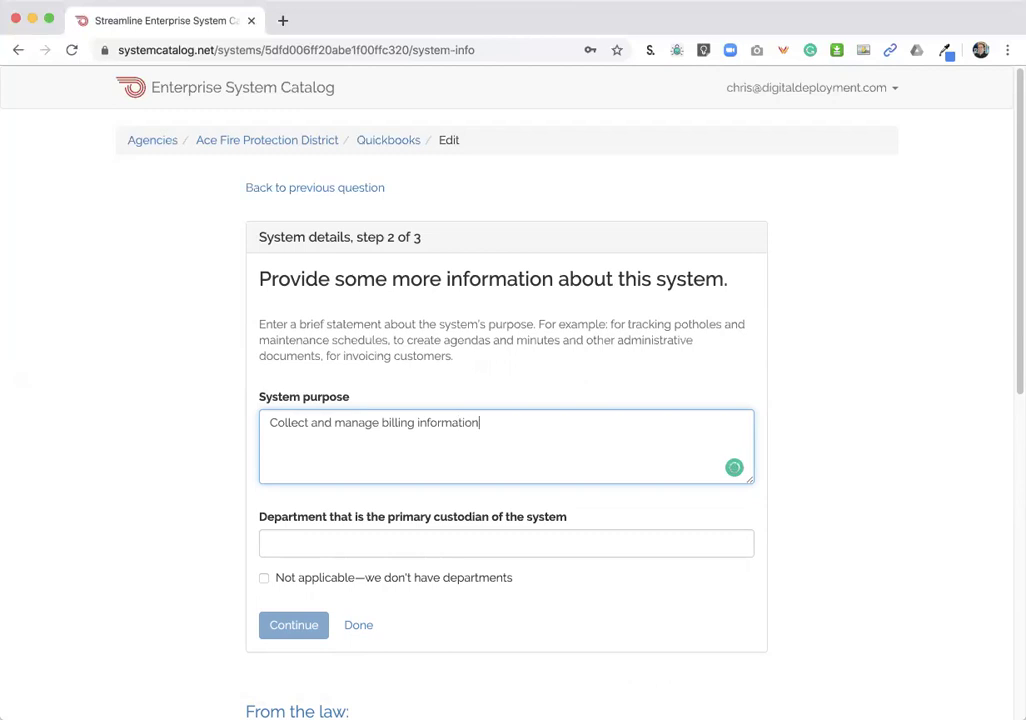
click(476, 540)
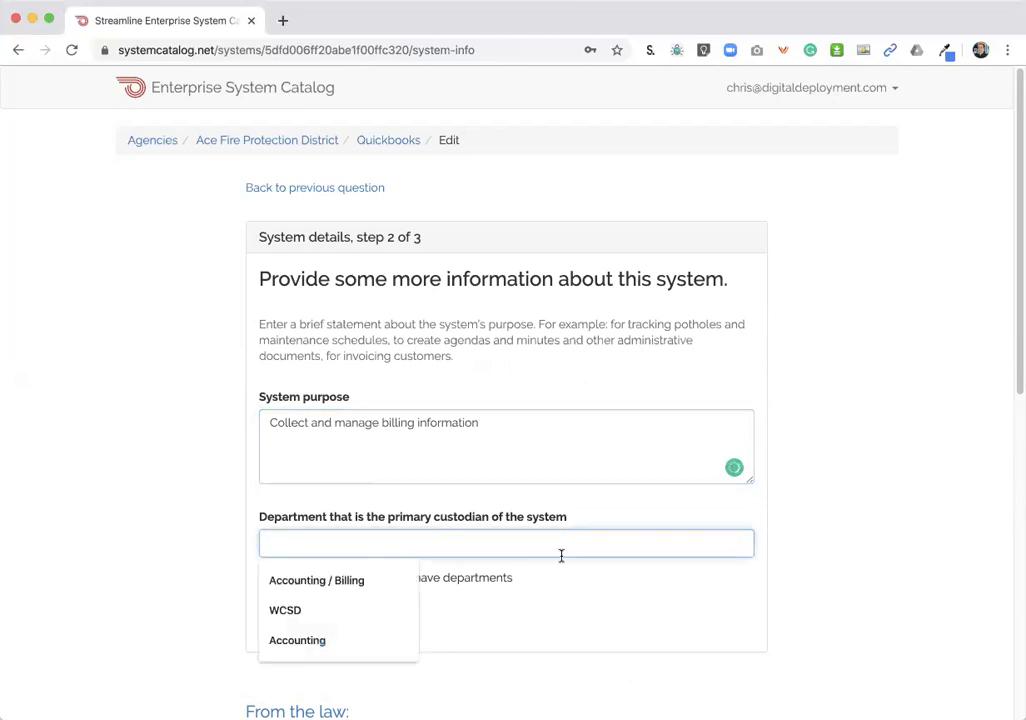
text(Administration)
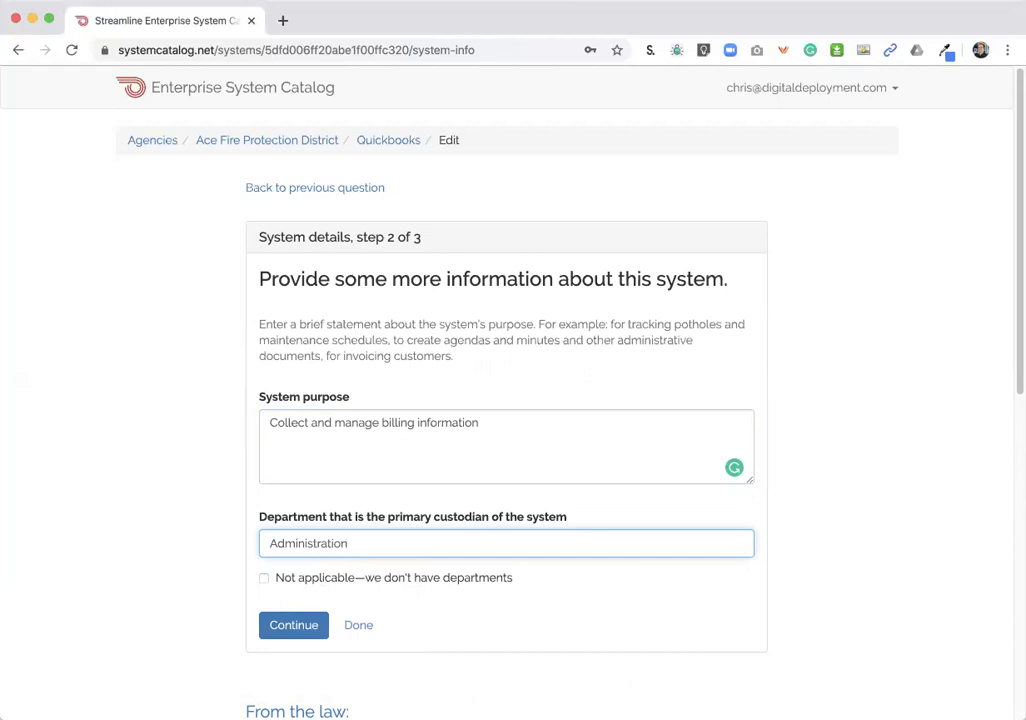
key(super+a)
key(BackSpace)
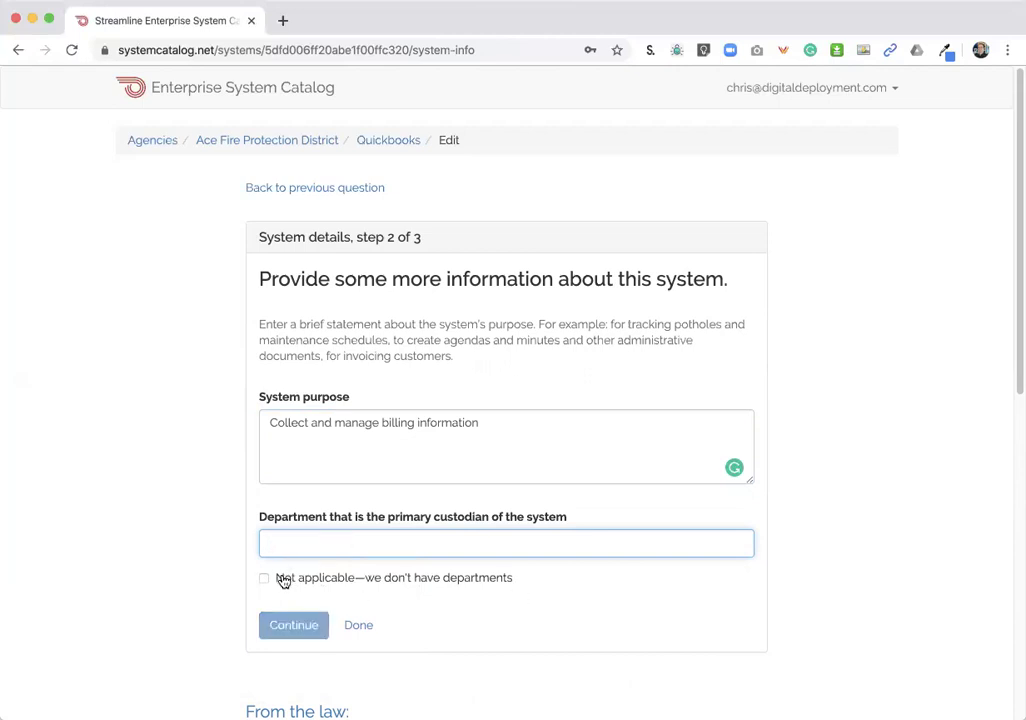
click(282, 579)
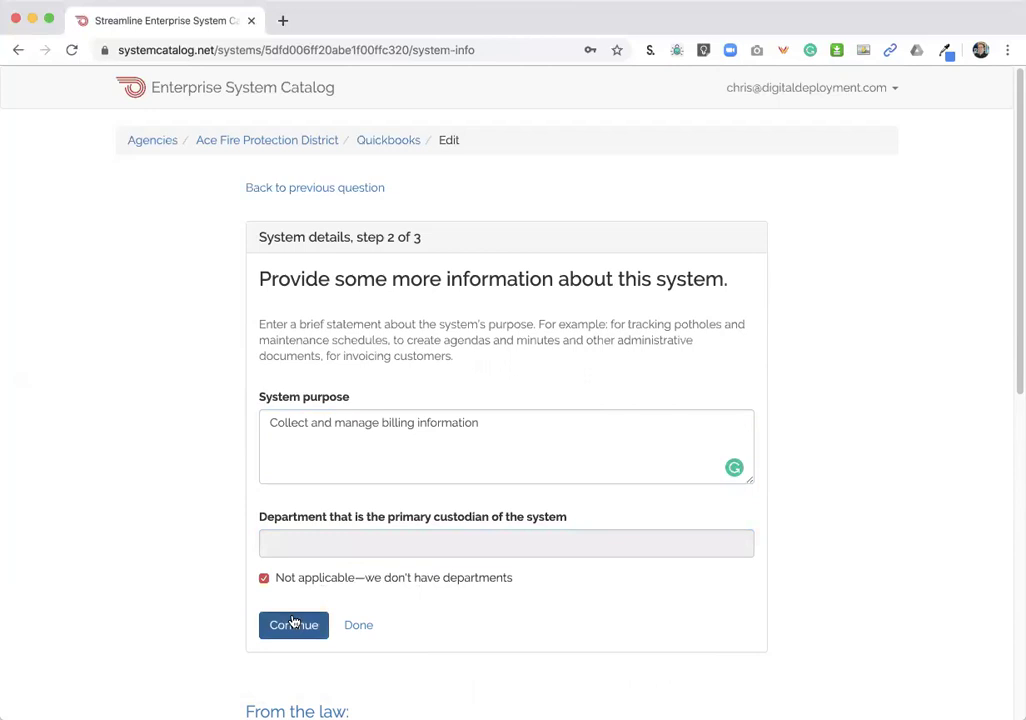
click(294, 623)
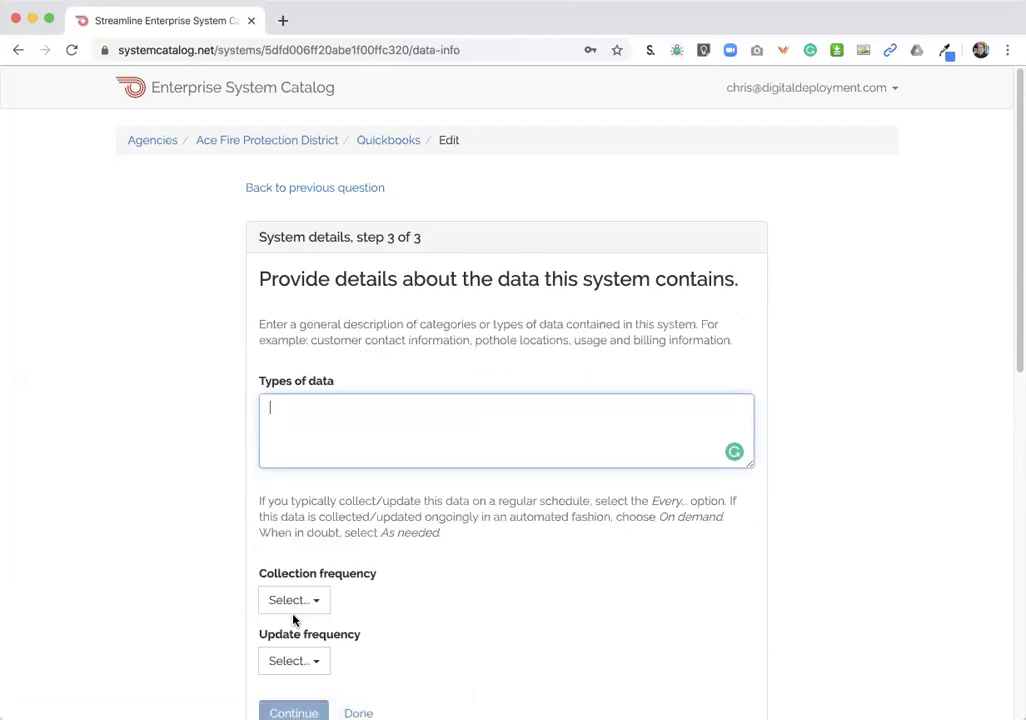
- Enter 'Billing info, payment info' as the types of data collected
text(Billing info, payment info)
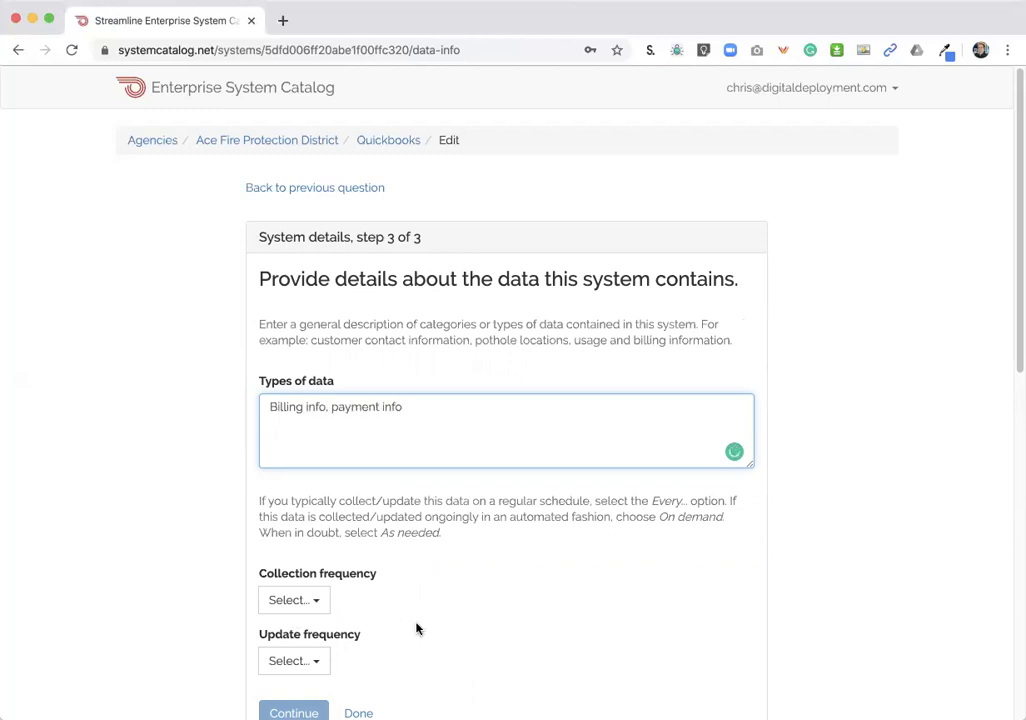
click(513, 584)
scroll(513, 584, down, 3)
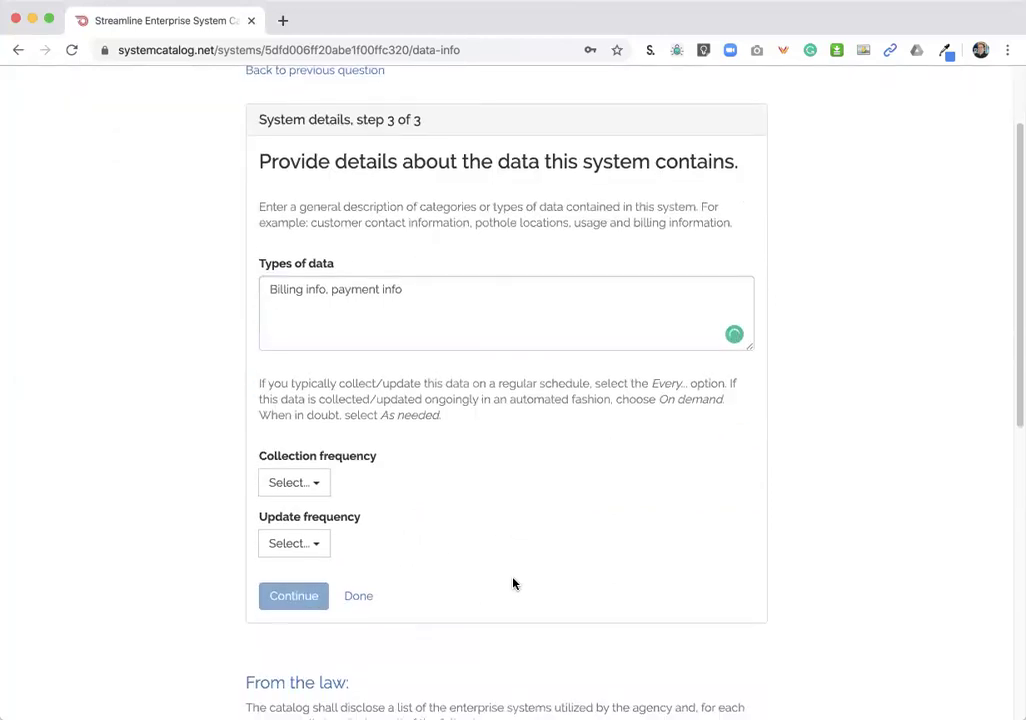
- Set collection and update frequency to As needed and submit the data details
click(320, 481)
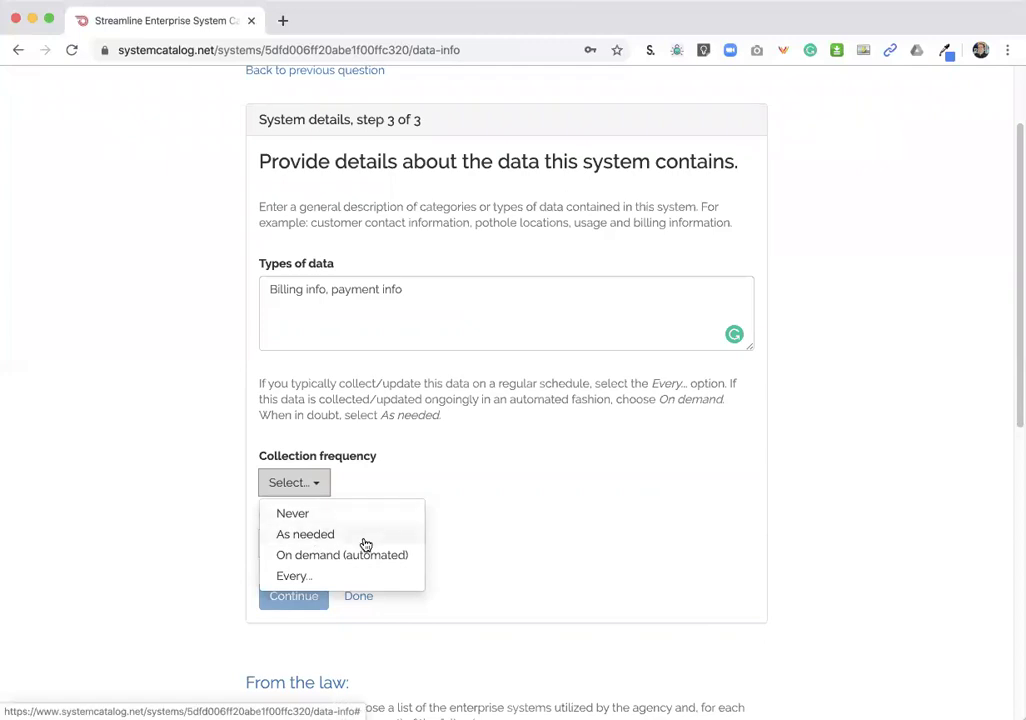
click(365, 538)
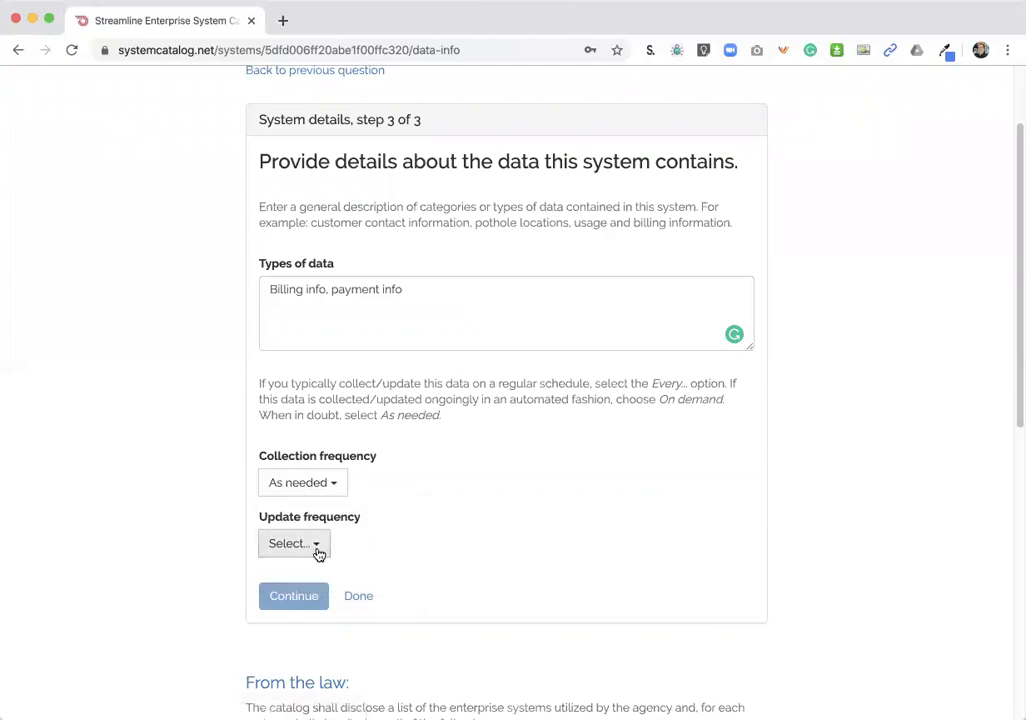
click(318, 551)
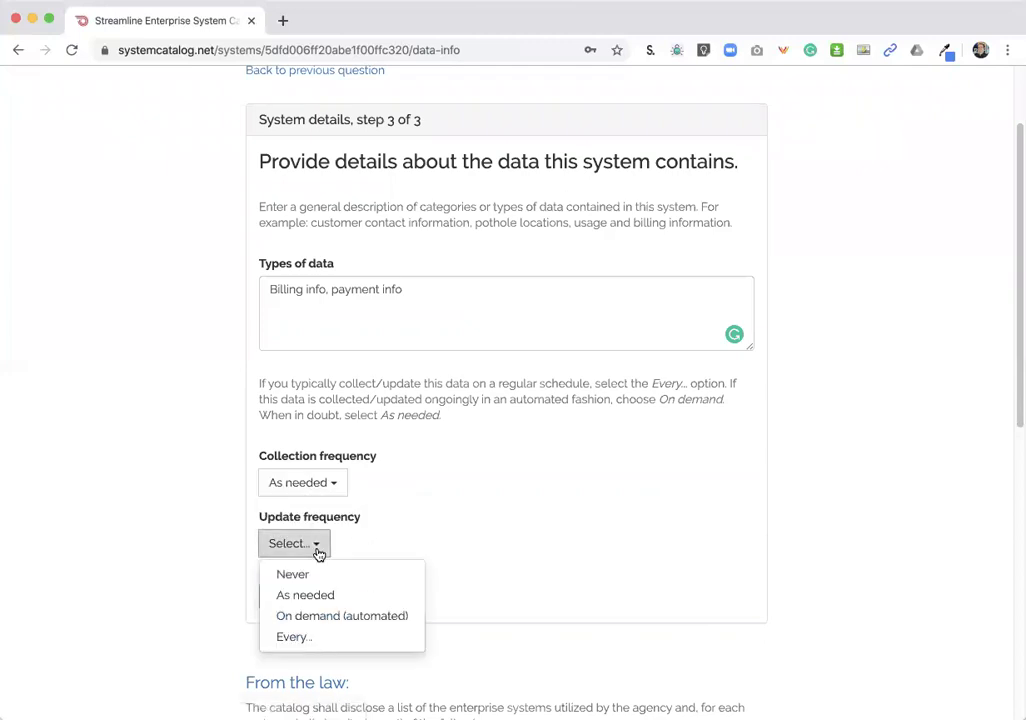
click(384, 598)
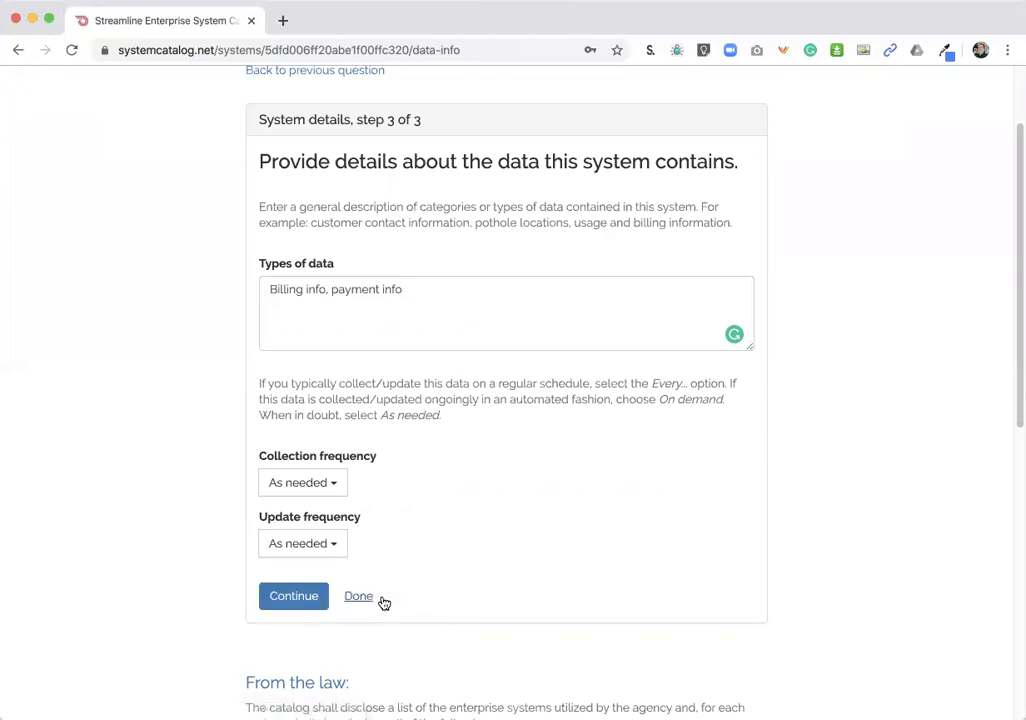
click(296, 606)
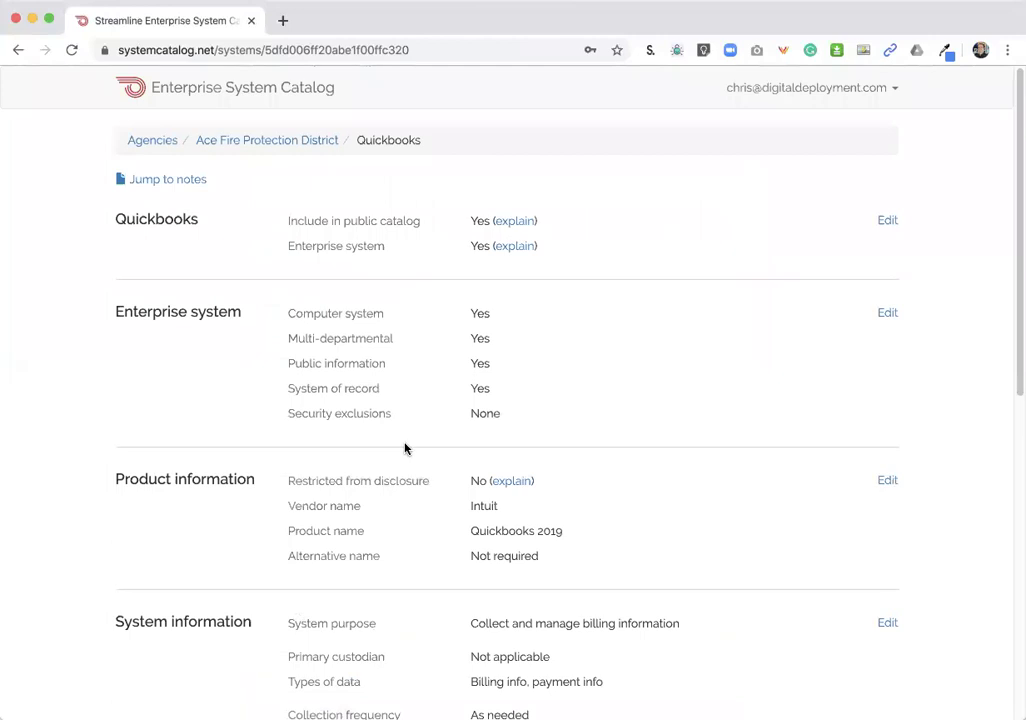
- Review the Quickbooks summary page, then go back to the Ace Fire Protection District dashboard
scroll(258, 223, down, 3)
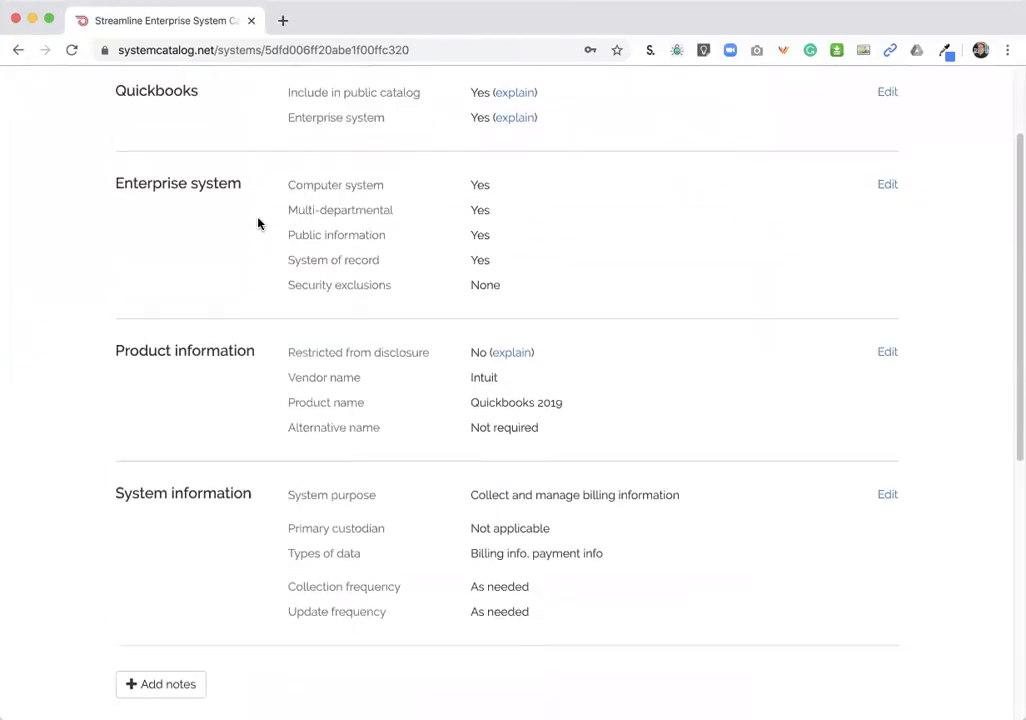
scroll(258, 223, down, 3)
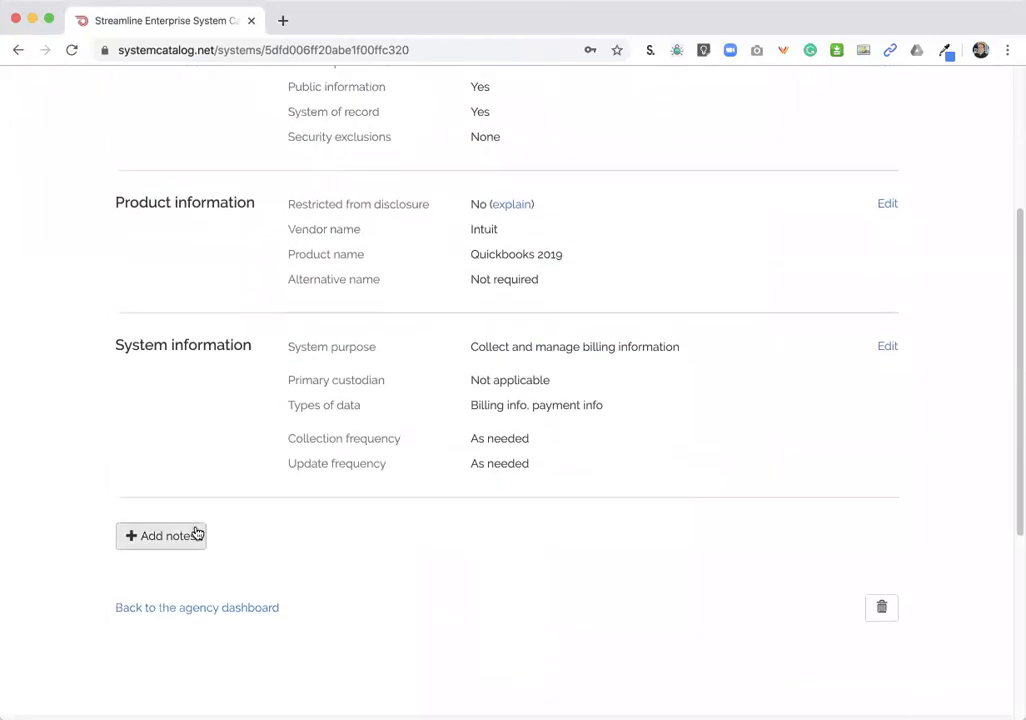
scroll(391, 401, up, 6)
scroll(391, 401, down, 10)
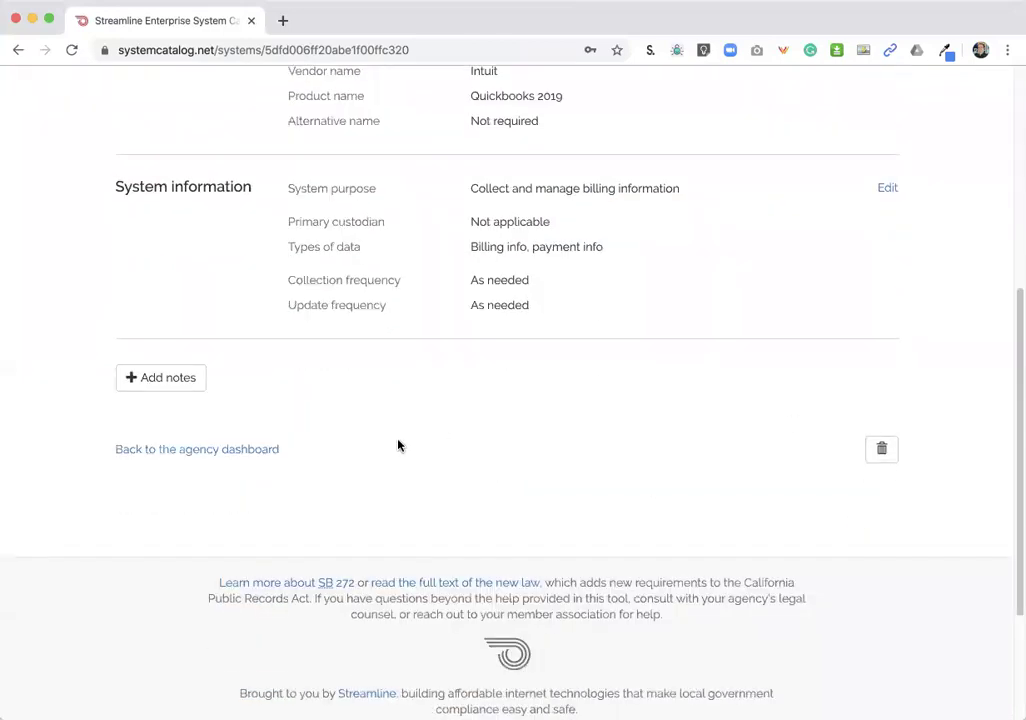
click(210, 452)
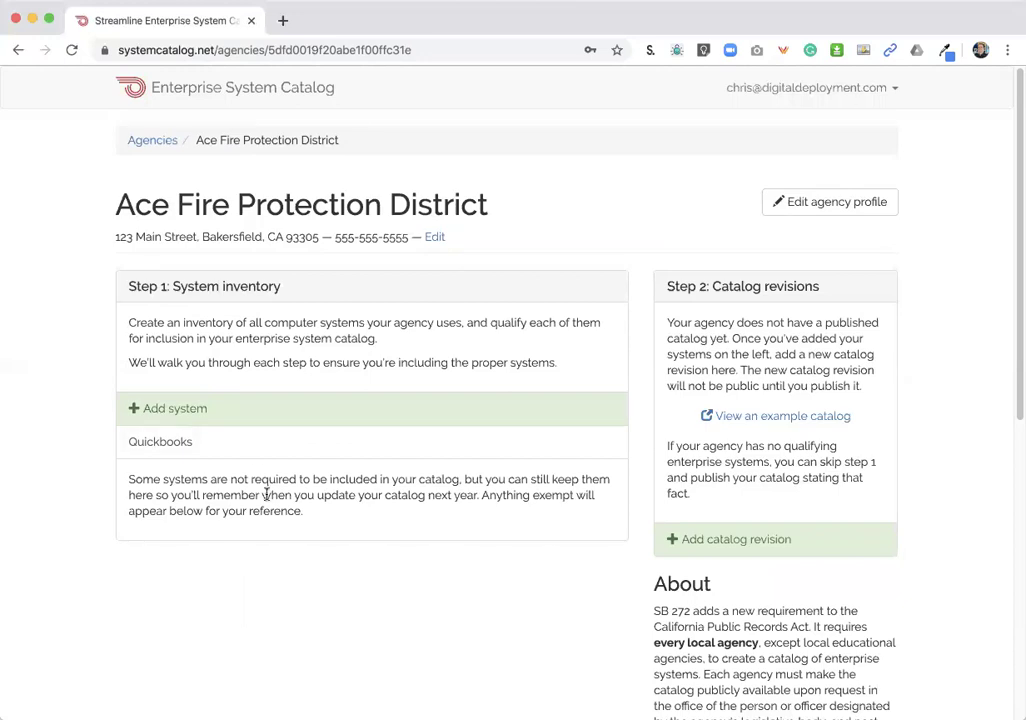
- Add a catalog revision from the dashboard's Step 2: Catalog revisions section
scroll(267, 495, down, 1)
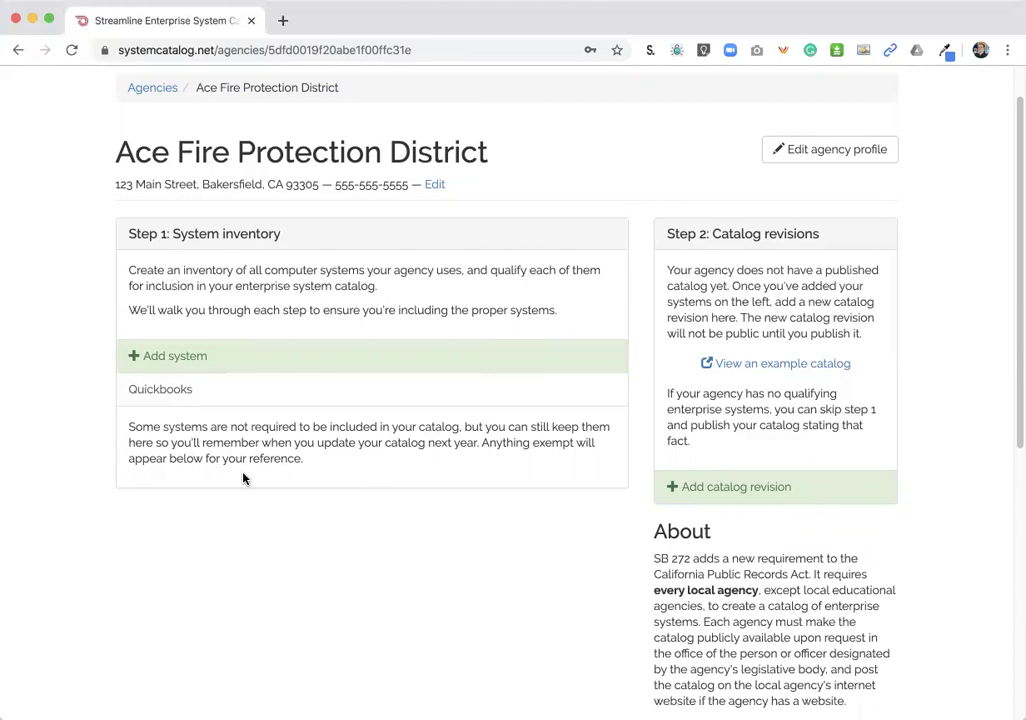
scroll(243, 479, down, 2)
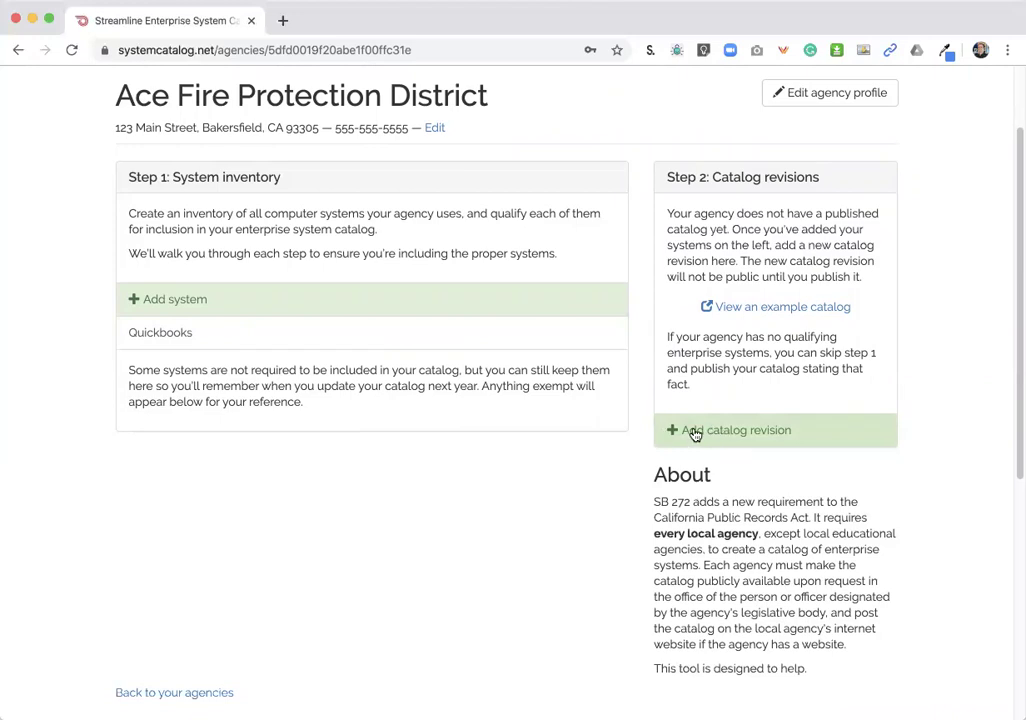
click(727, 433)
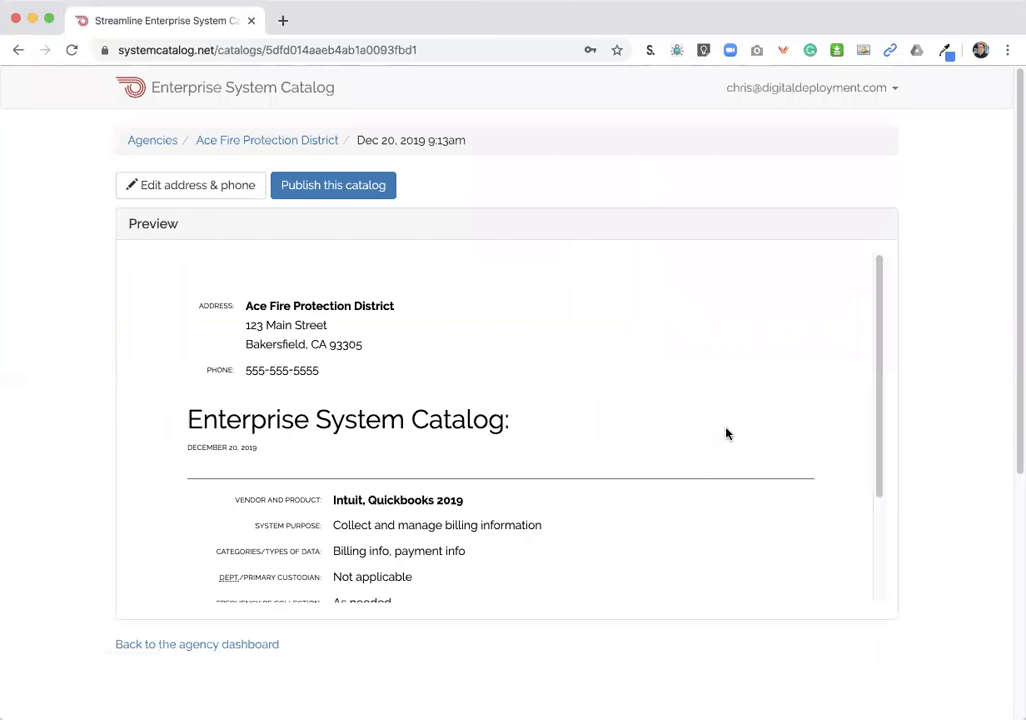
- Review the Dec 20, 2019 catalog preview listing Quickbooks 2019 and publish it
scroll(727, 433, down, 3)
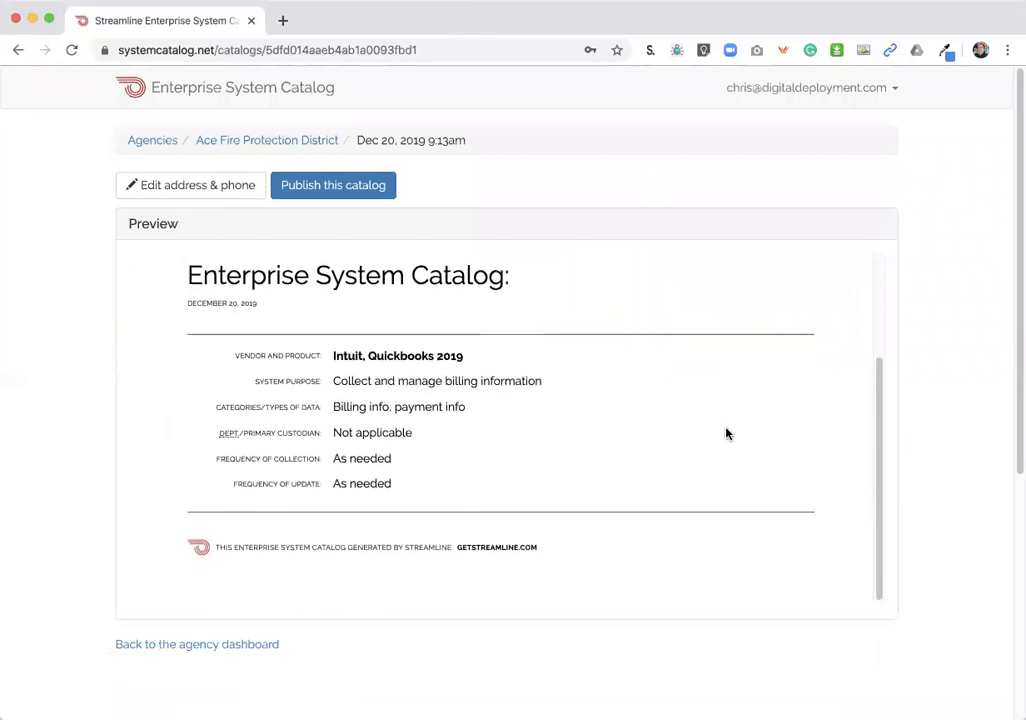
scroll(727, 433, up, 3)
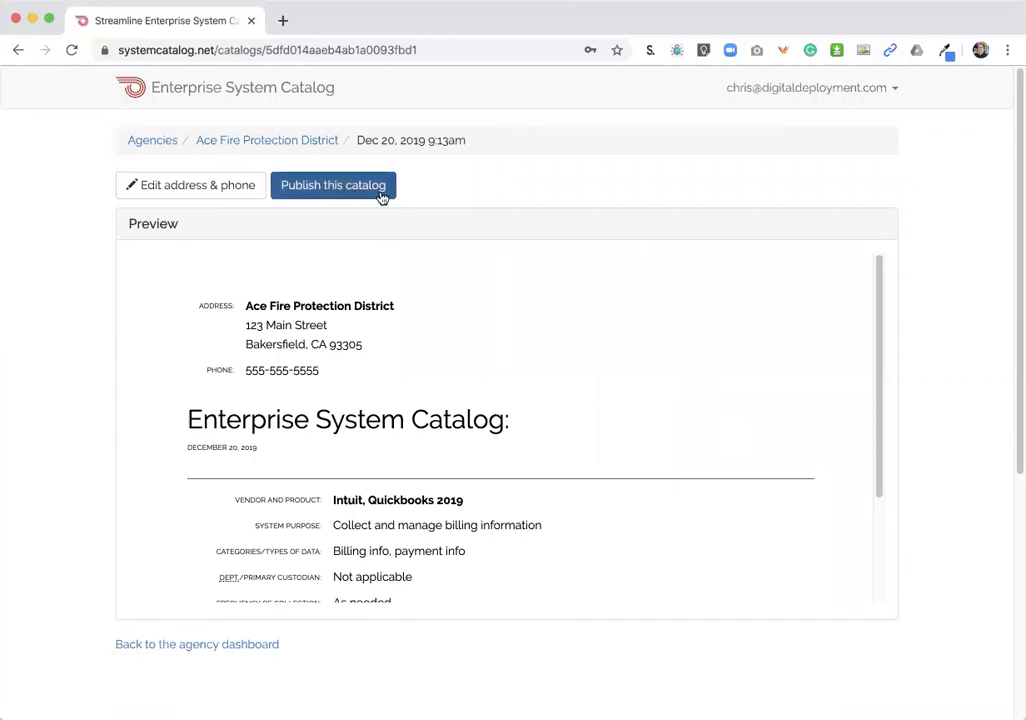
click(381, 196)
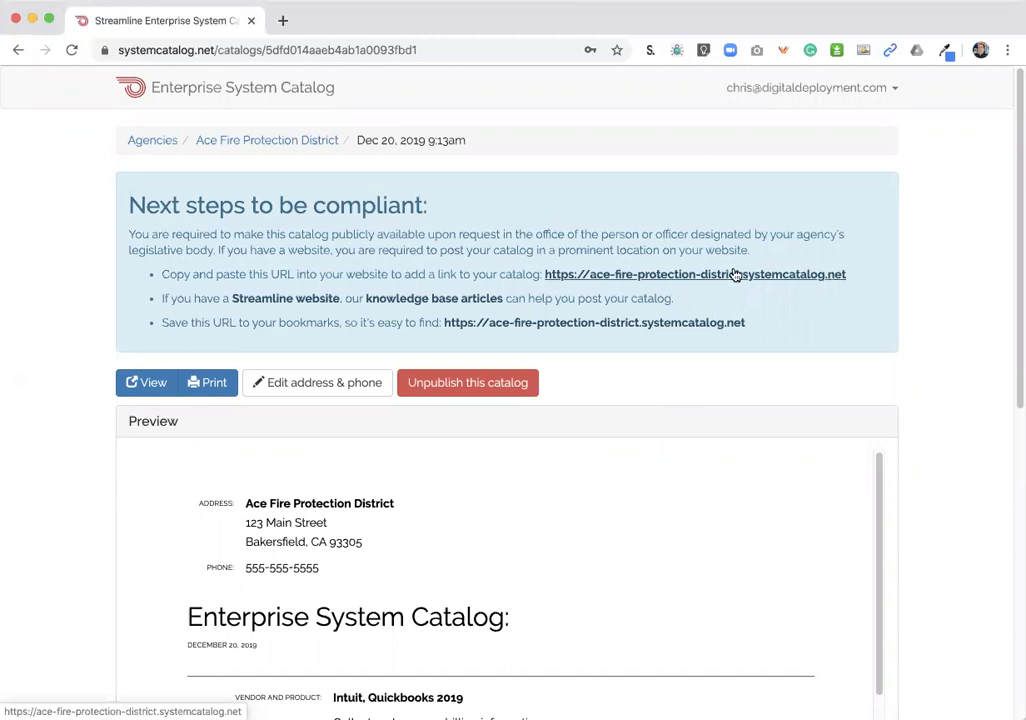
click(688, 275)
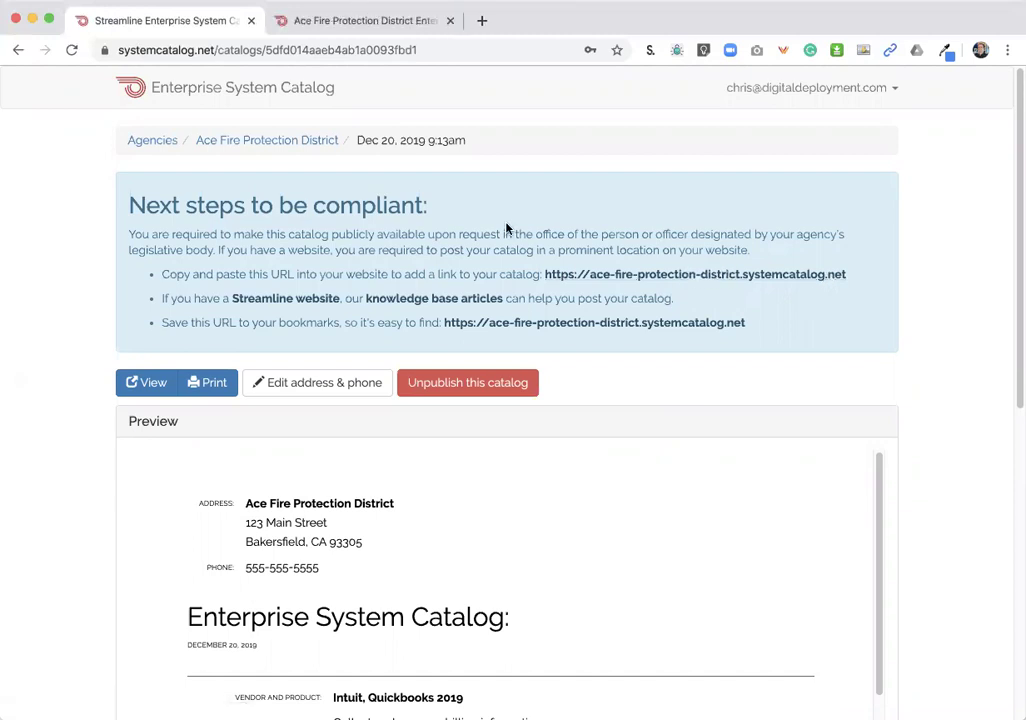
click(320, 21)
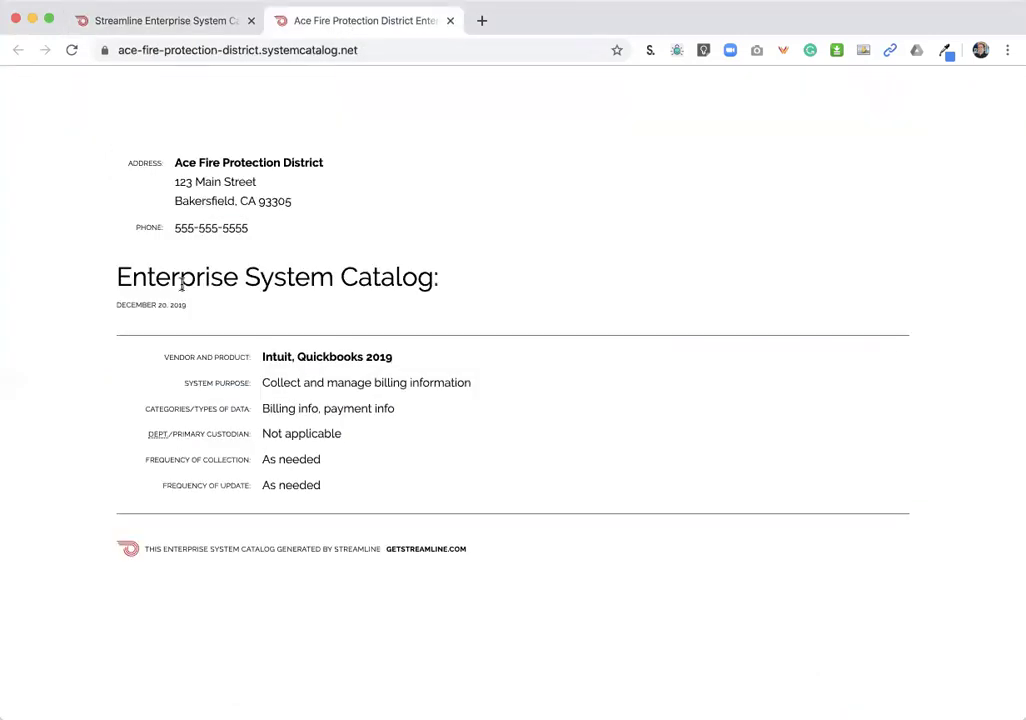
click(291, 49)
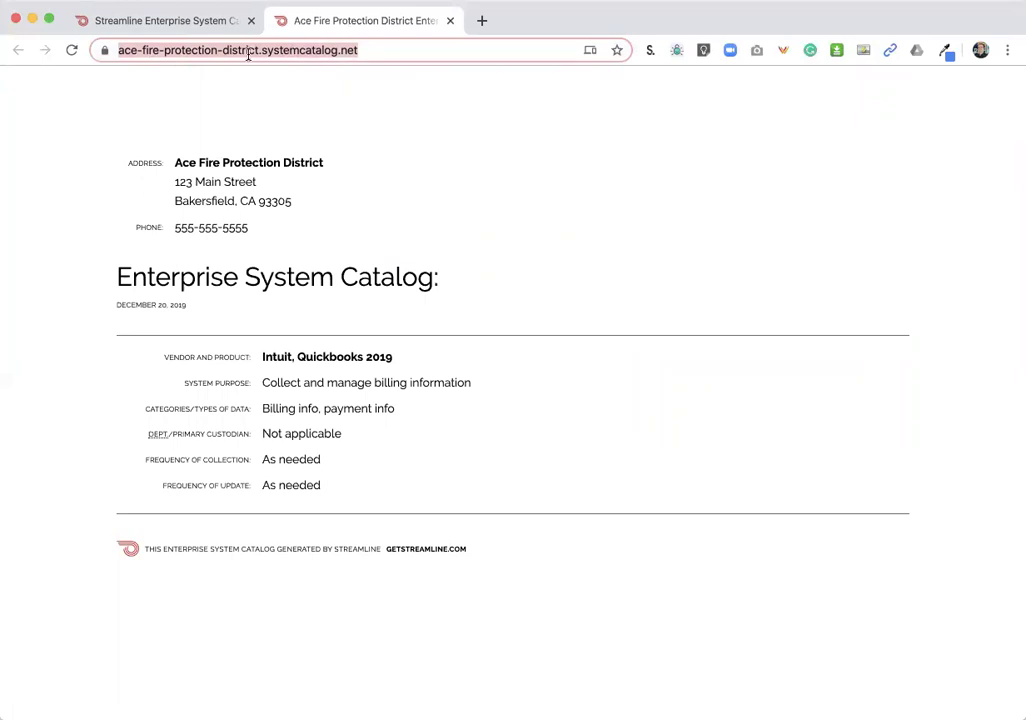
click(195, 28)
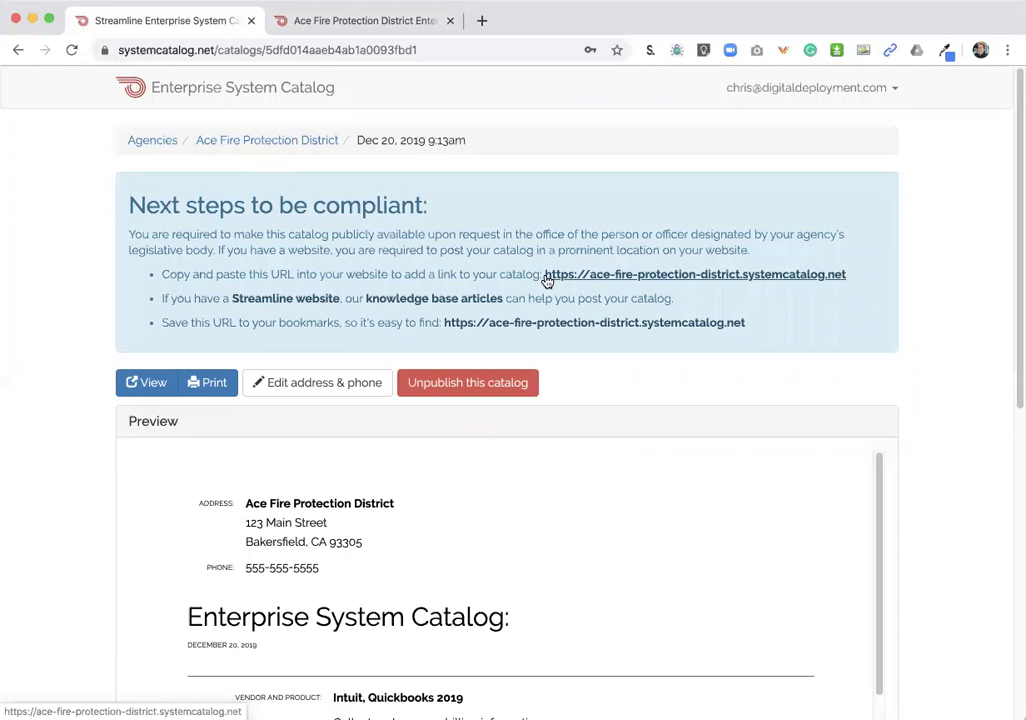
scroll(547, 282, down, 1)
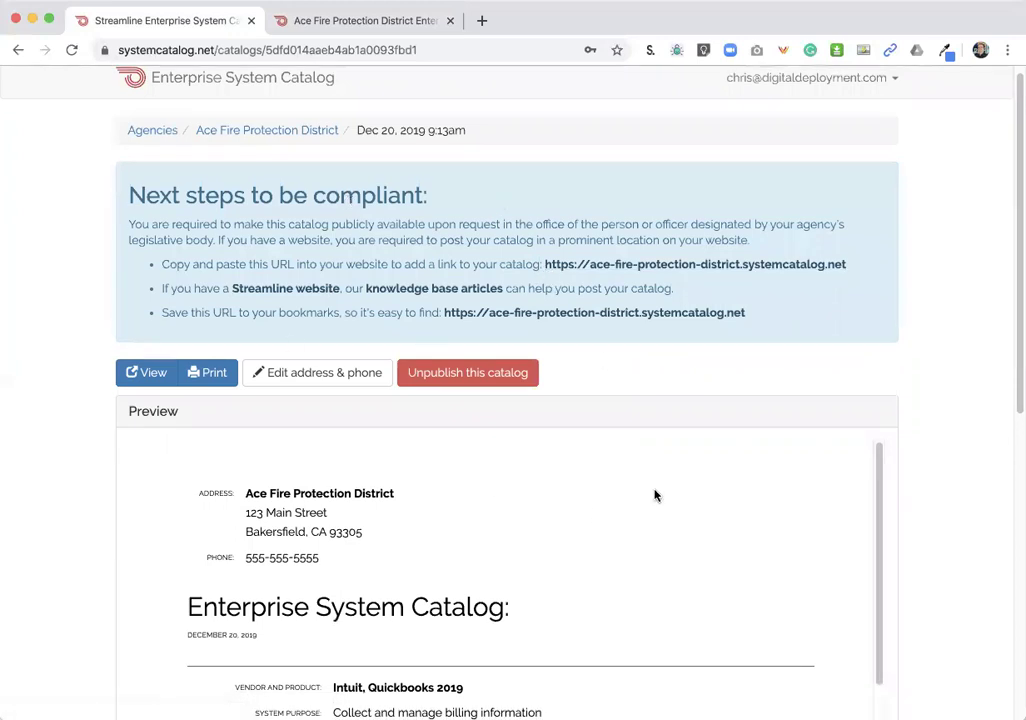
scroll(655, 493, down, 3)
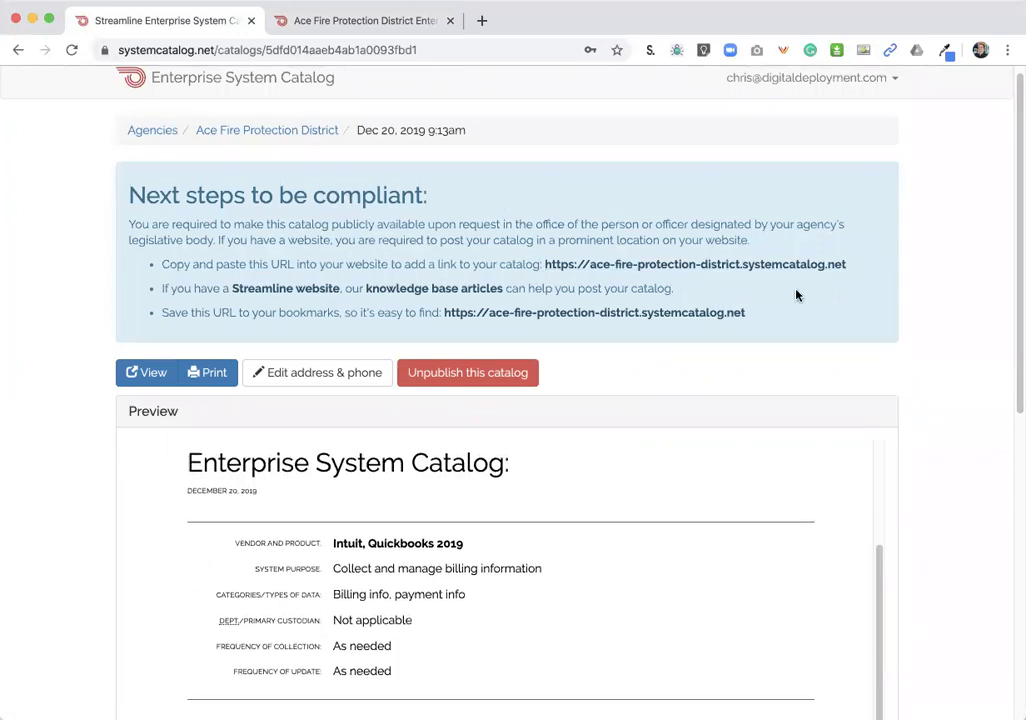